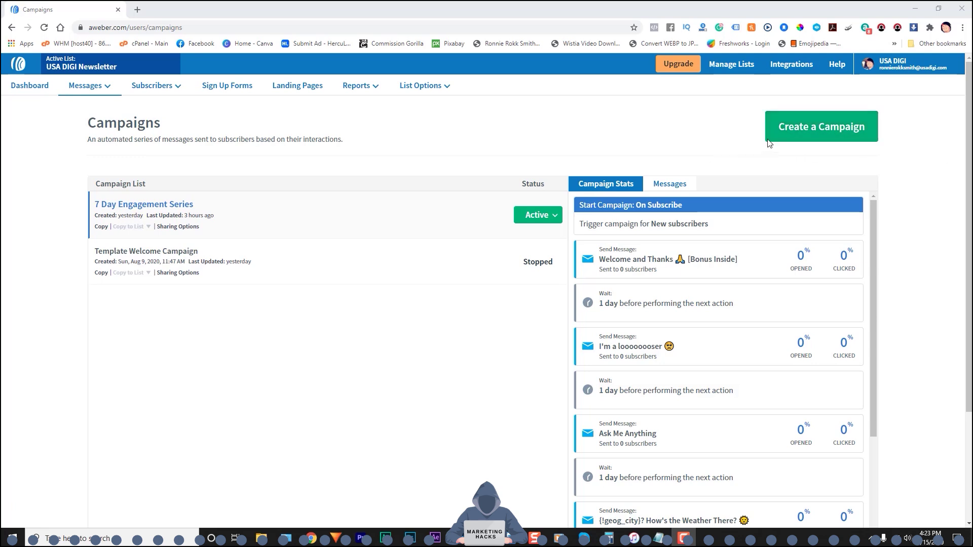
# Import a shared campaign by pasting its sharing code into the Import a campaign dialog.
pyautogui.moveTo(110, 91)
pyautogui.click(815, 133)
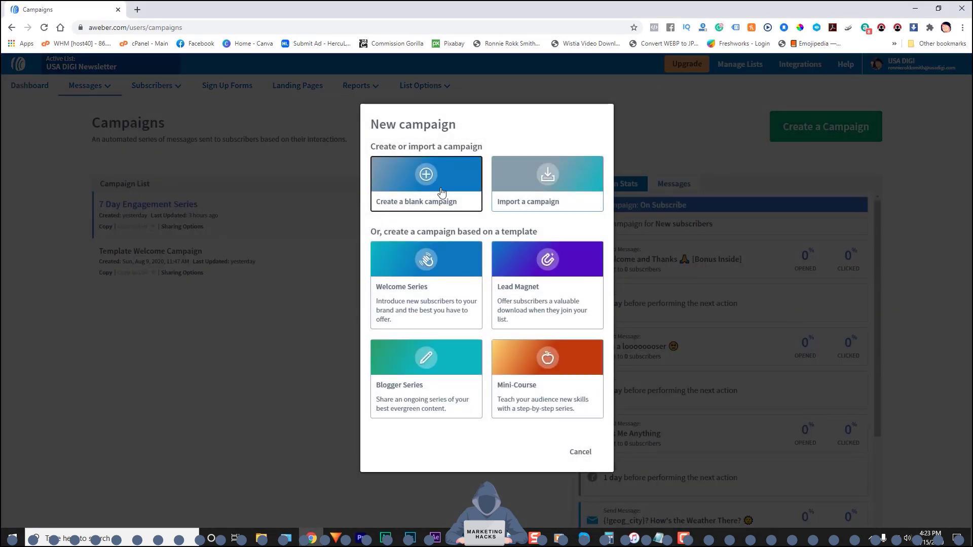
pyautogui.click(544, 205)
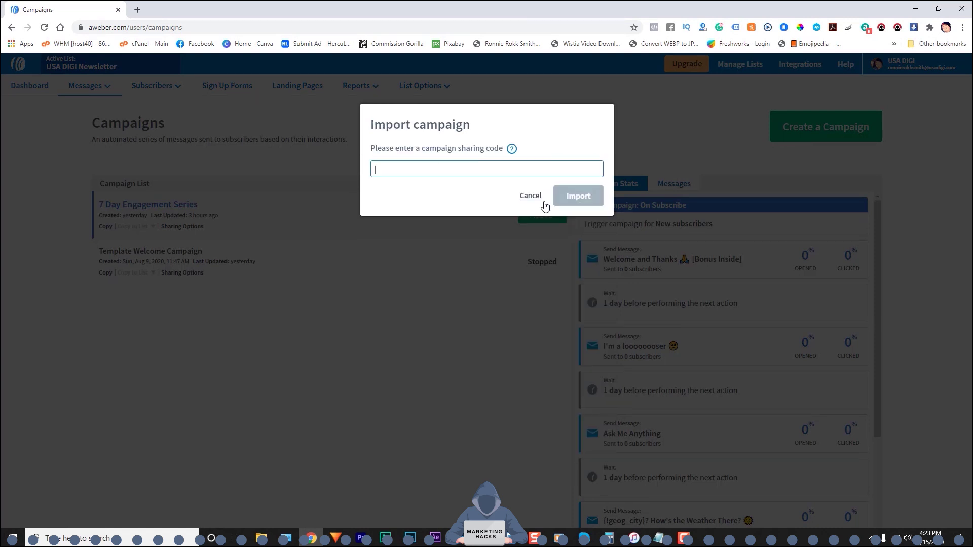
pyautogui.rightClick(395, 166)
pyautogui.click(431, 245)
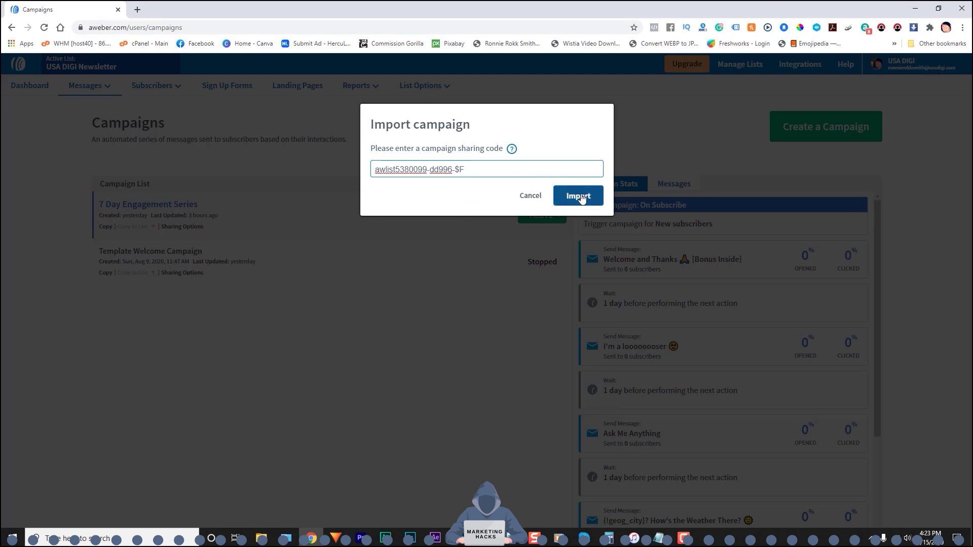
pyautogui.click(580, 197)
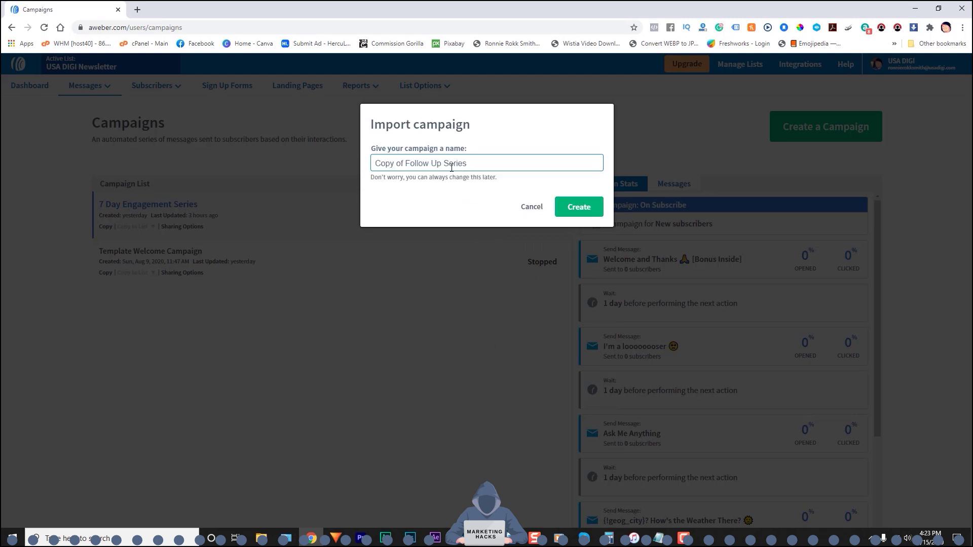
# Rename the imported campaign to '7 day sequence' and create it.
pyautogui.moveTo(468, 164); pyautogui.dragTo(376, 164)
pyautogui.press('BackSpace')
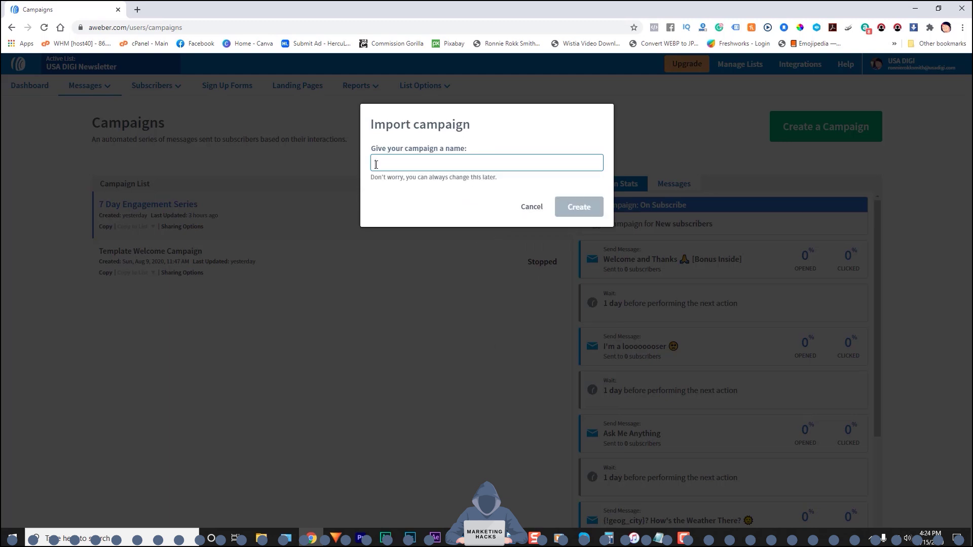
pyautogui.write('T')
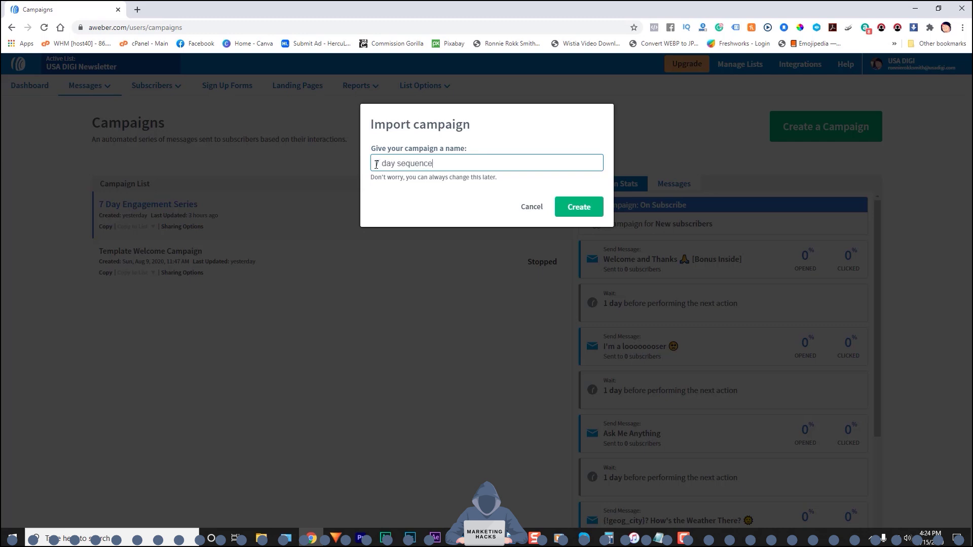
pyautogui.click(578, 210)
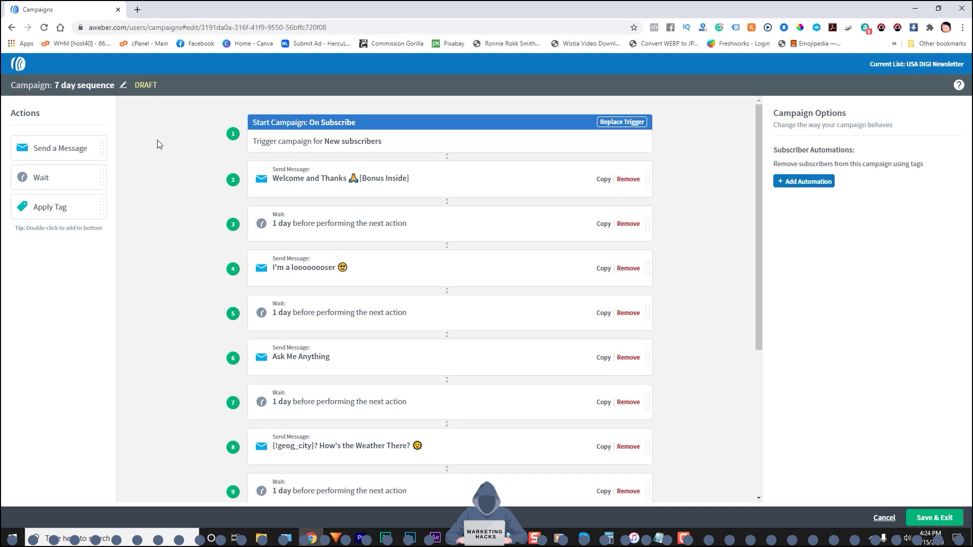
# Open the step 2 'Welcome and Thanks [Bonus Inside]' message in the message editor.
pyautogui.click(306, 180)
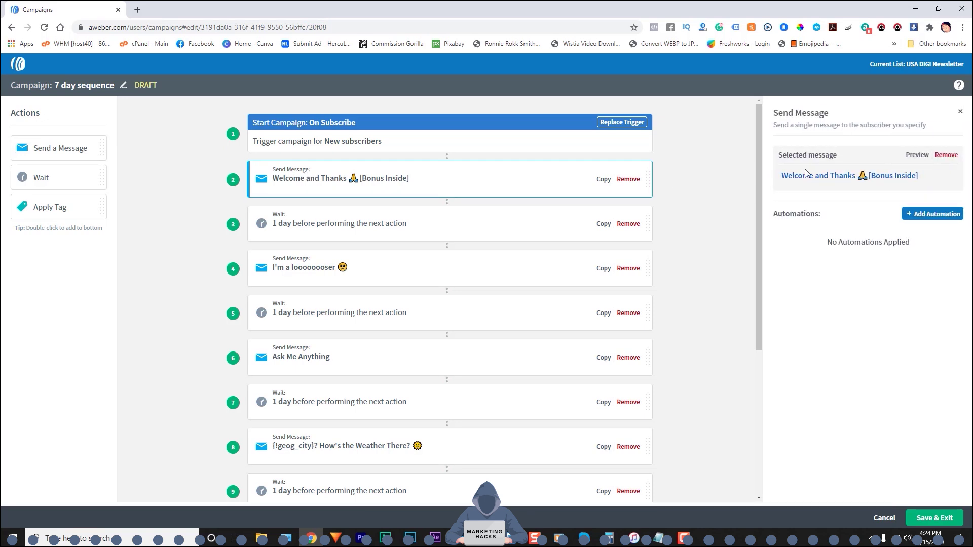
pyautogui.click(834, 182)
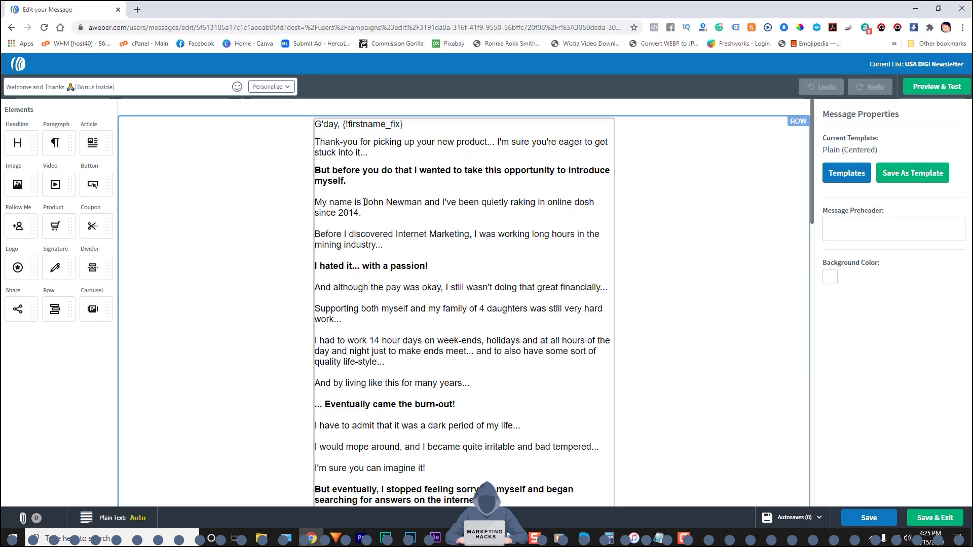
pyautogui.moveTo(364, 201); pyautogui.dragTo(422, 202)
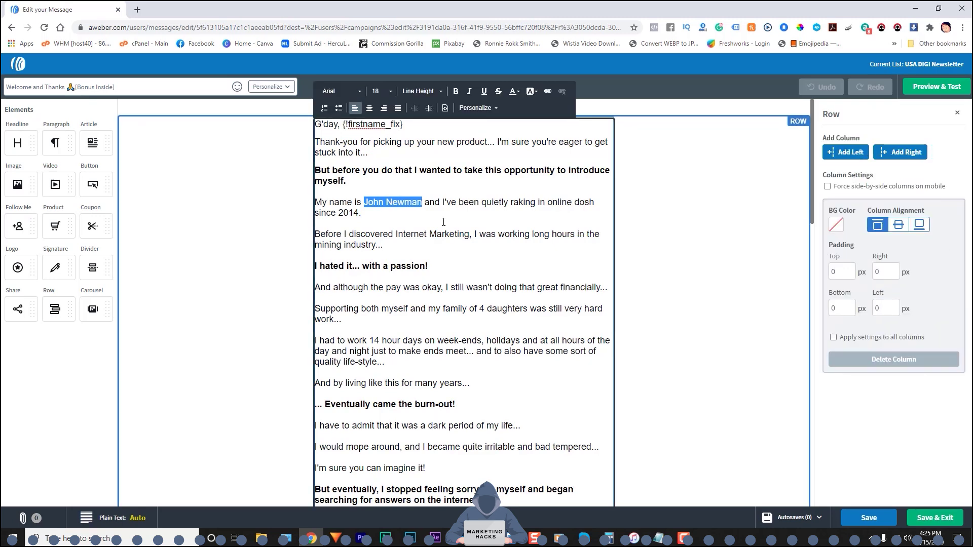
pyautogui.click(433, 216)
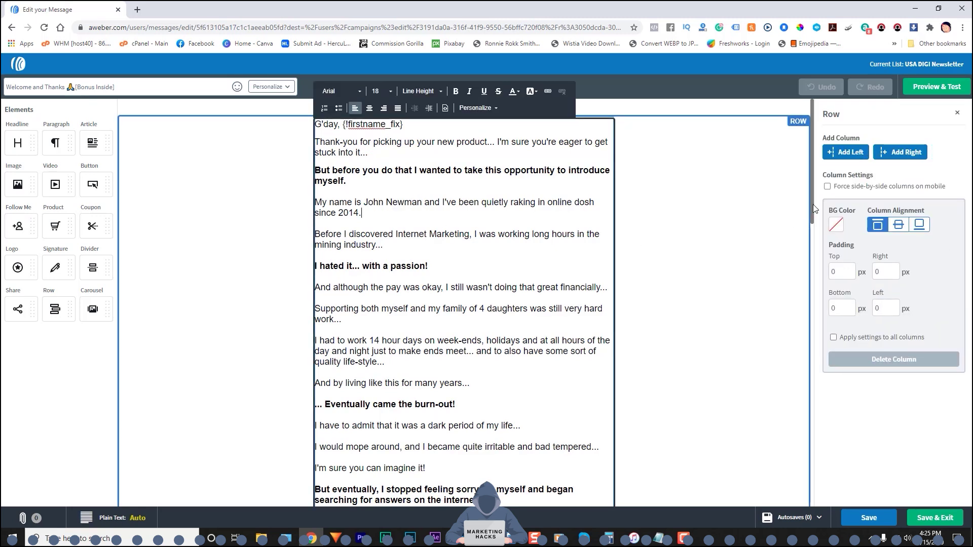
pyautogui.moveTo(811, 208); pyautogui.dragTo(811, 323)
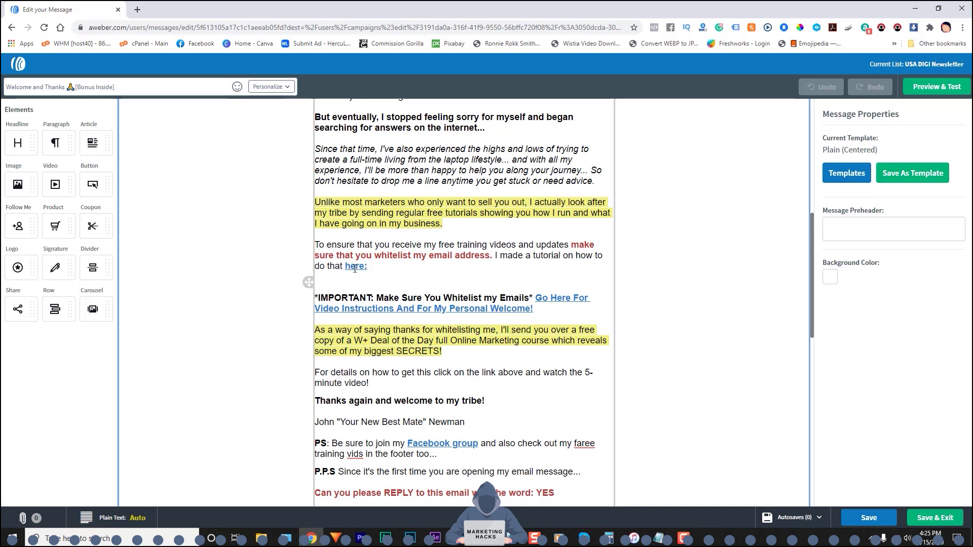
pyautogui.scroll(5, 812, 209)
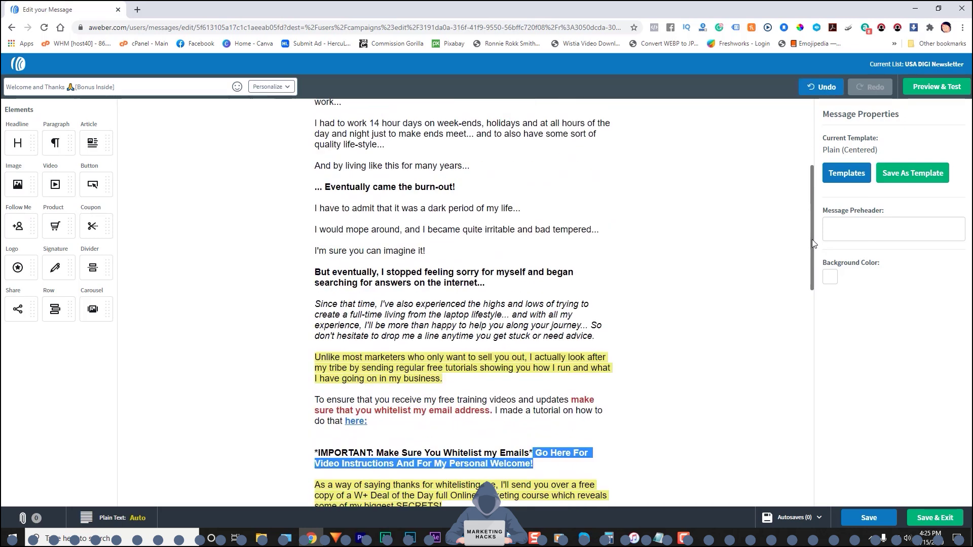
pyautogui.moveTo(812, 243); pyautogui.dragTo(827, 460)
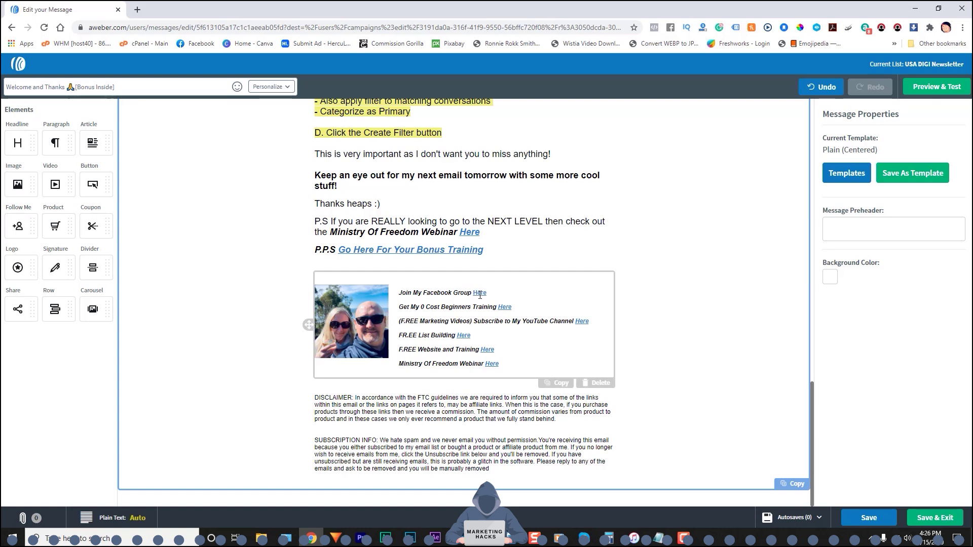
pyautogui.click(352, 324)
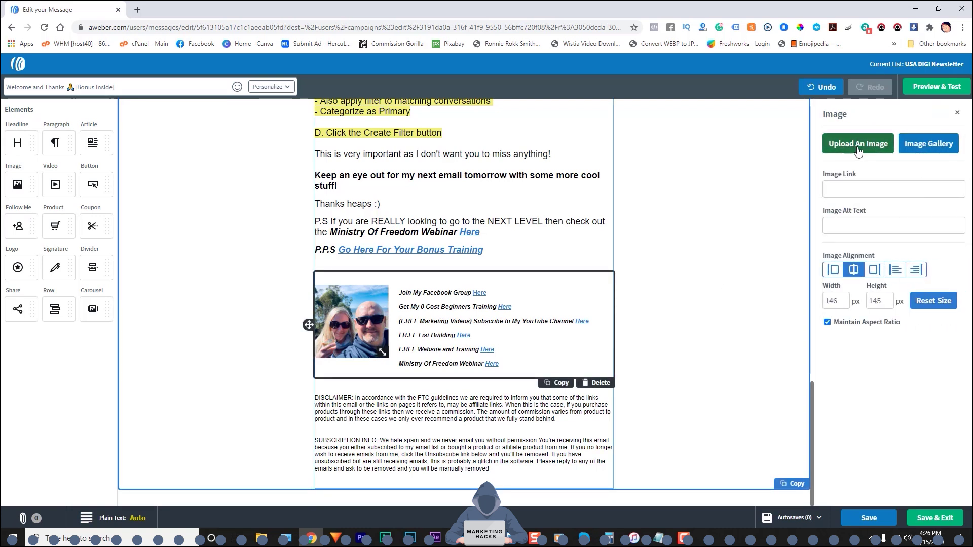
pyautogui.click(563, 357)
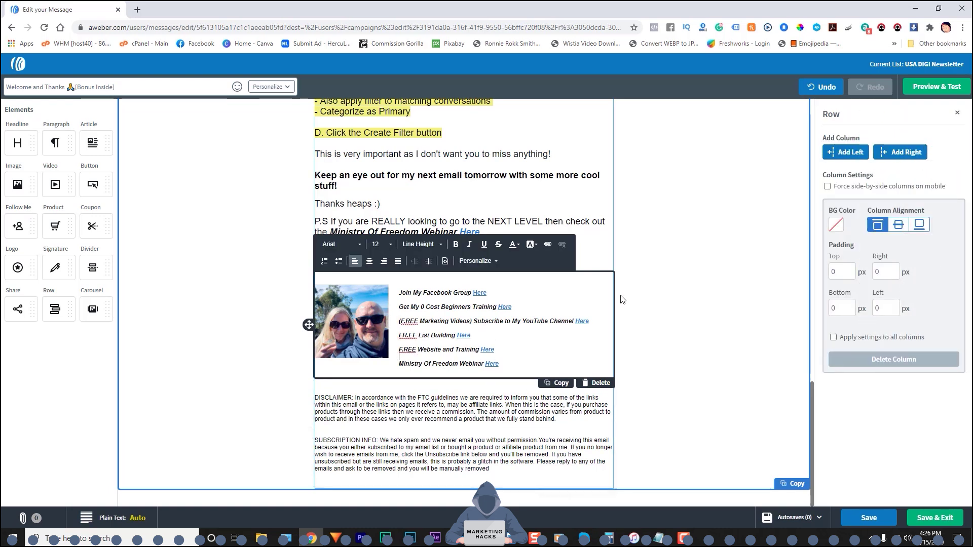
pyautogui.click(622, 264)
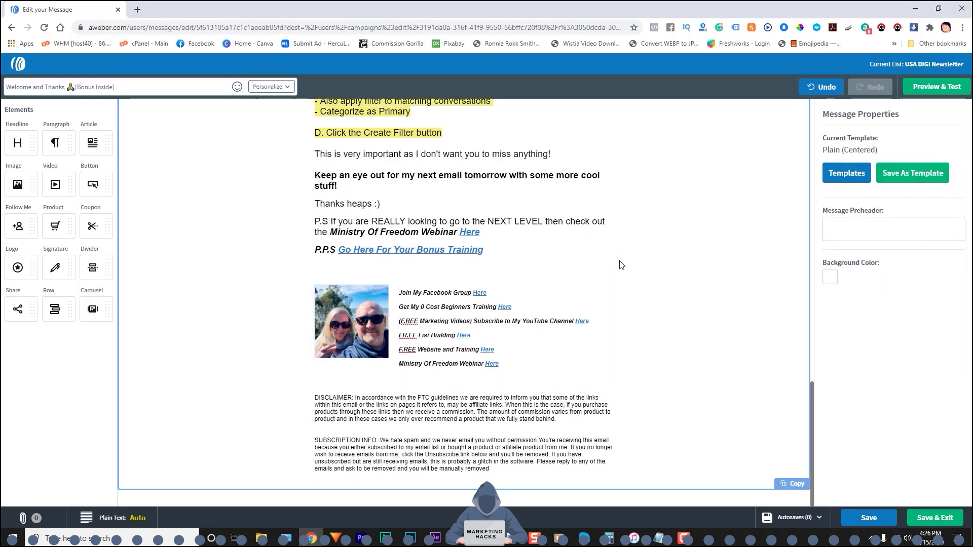
# Apply the saved 'Signature Links and Disclaimers' template from My Templates to the Welcome message.
pyautogui.click(845, 174)
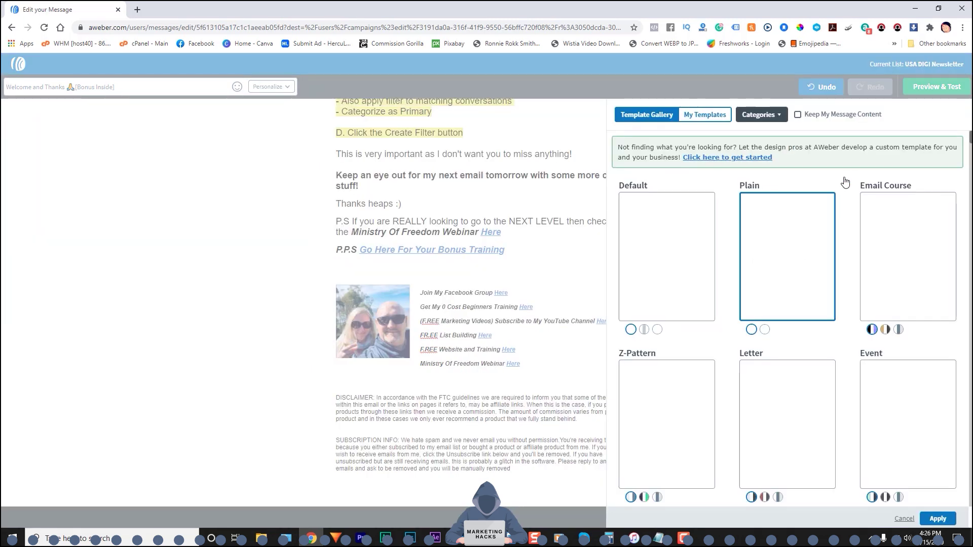
pyautogui.click(710, 116)
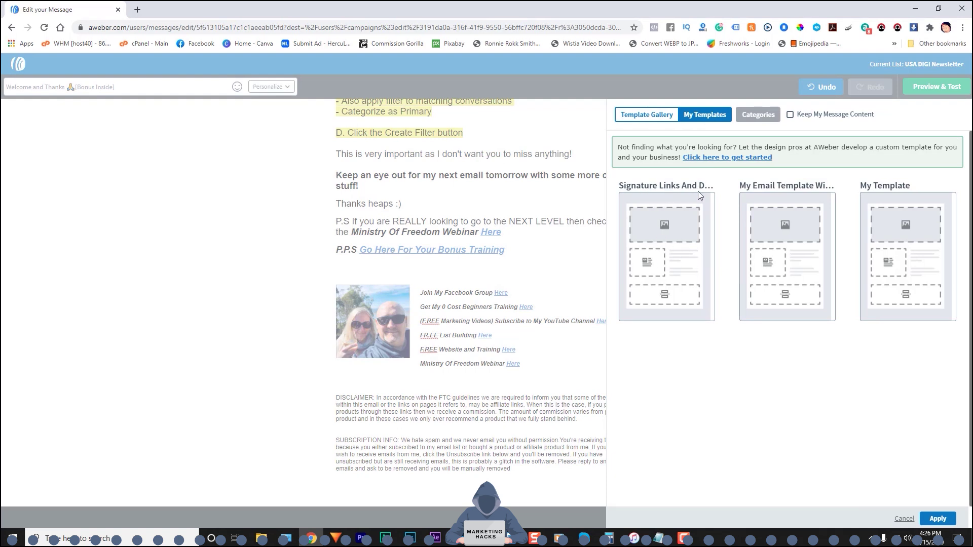
pyautogui.click(670, 264)
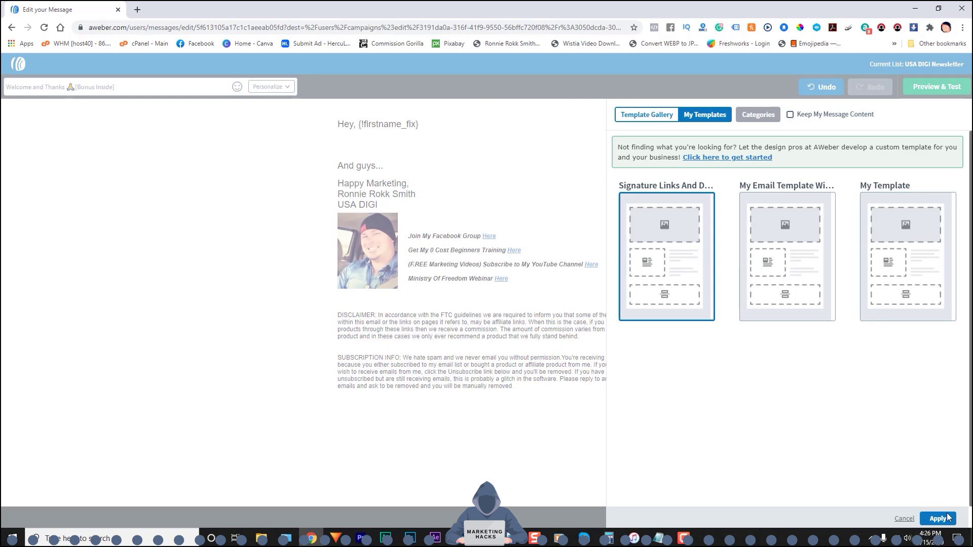
pyautogui.click(900, 520)
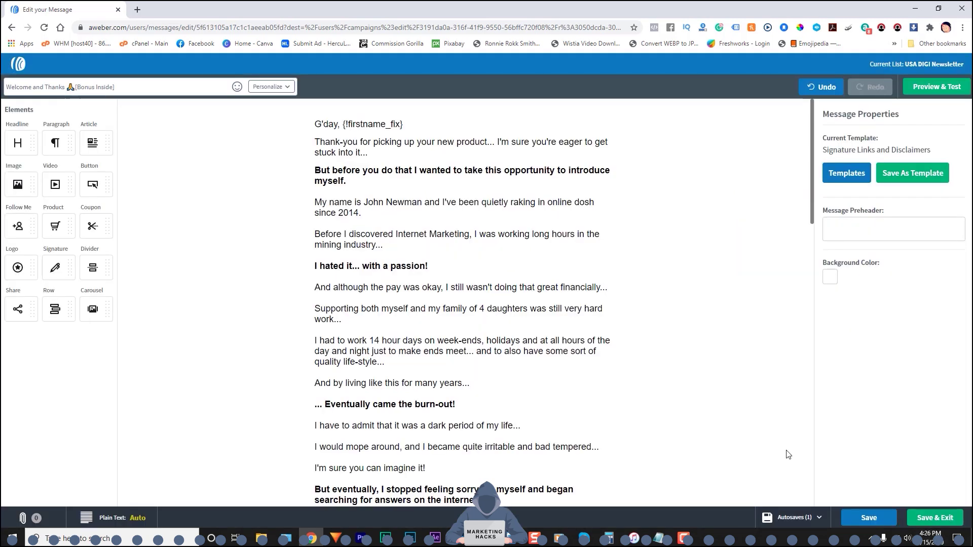
# Delete the body paragraphs below the G'day greeting, keeping the signature links and disclaimers.
pyautogui.moveTo(813, 201)
pyautogui.mouseDown()
pyautogui.moveTo(821, 481)
pyautogui.moveTo(817, 463)
pyautogui.mouseUp()
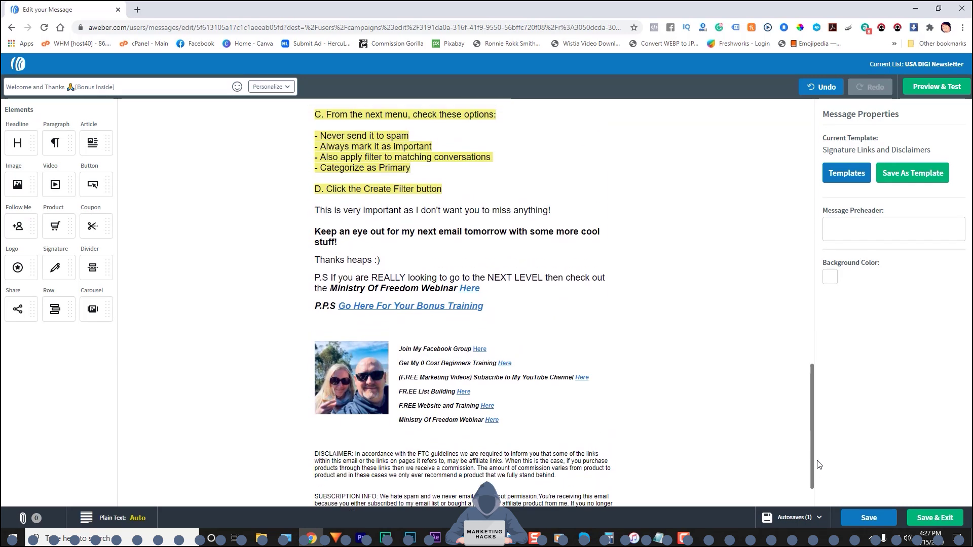
pyautogui.moveTo(487, 308); pyautogui.dragTo(318, 130)
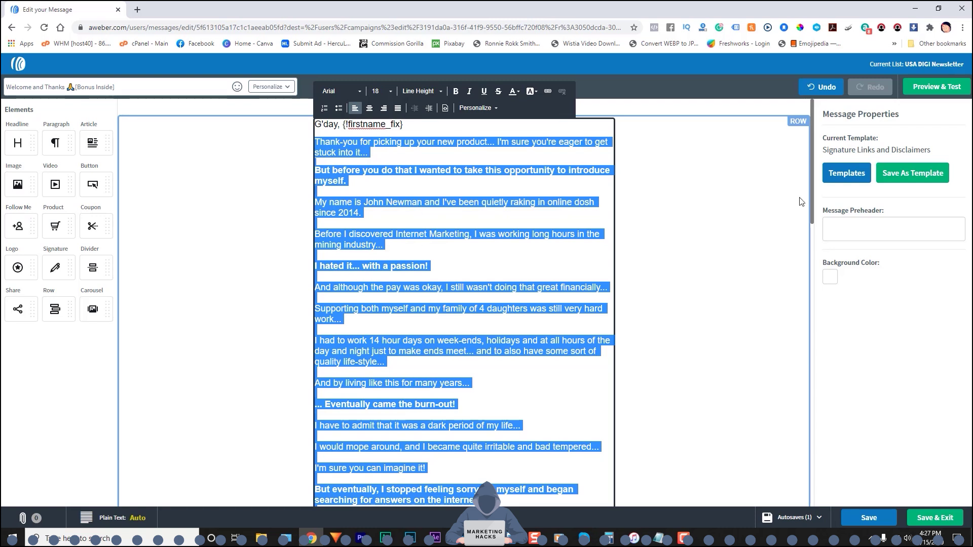
pyautogui.moveTo(813, 194); pyautogui.dragTo(315, 145)
pyautogui.press('Delete')
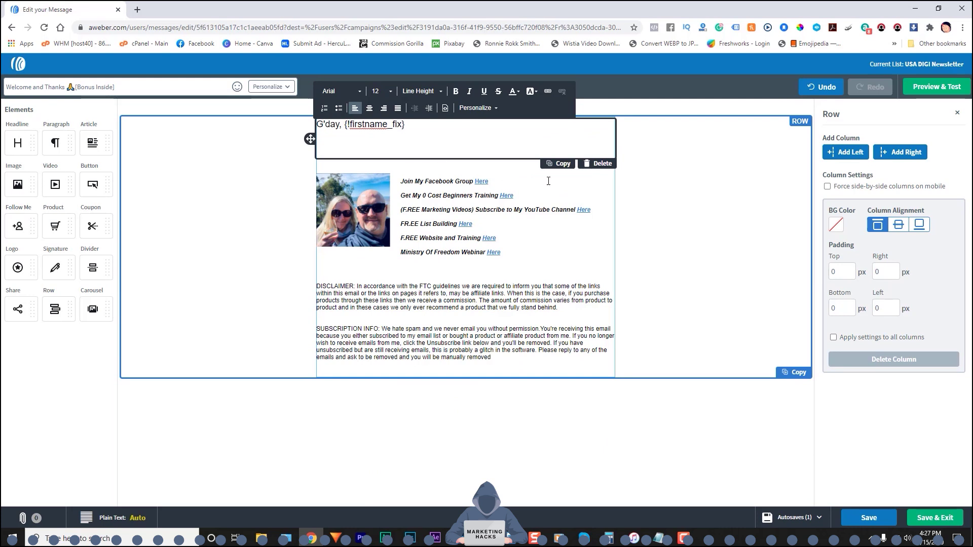
pyautogui.click(654, 184)
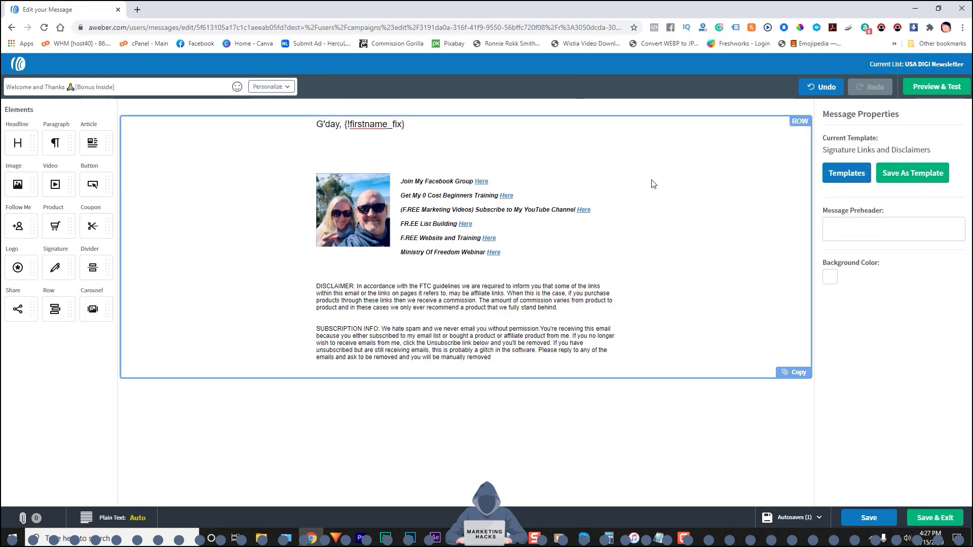
pyautogui.click(362, 221)
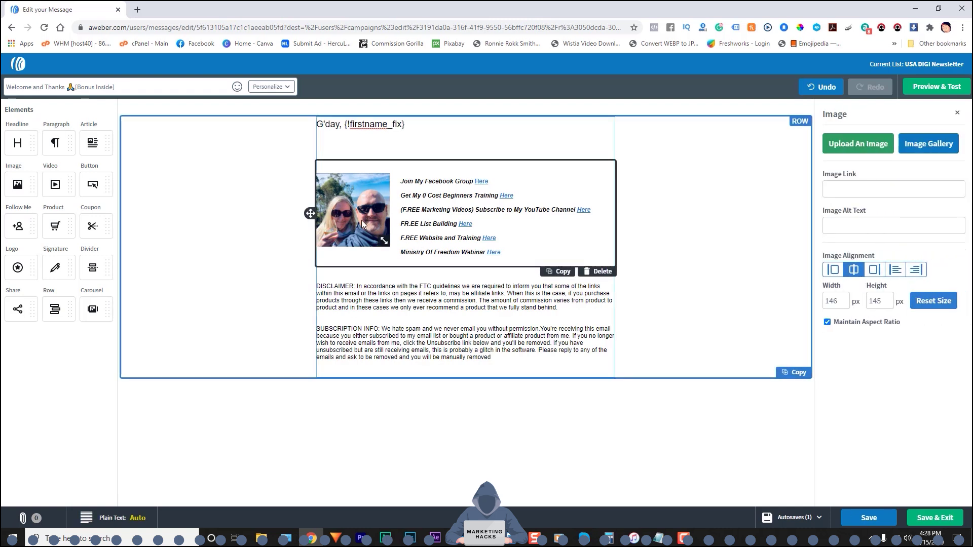
# Replace the signature photo with the uploaded beanie photo from the account's own images.
pyautogui.click(926, 145)
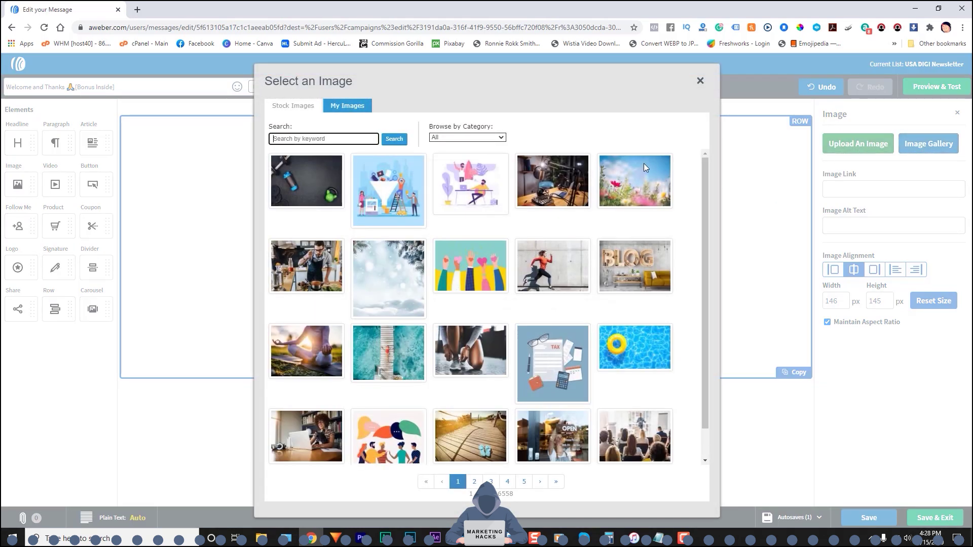
pyautogui.click(355, 109)
pyautogui.click(361, 221)
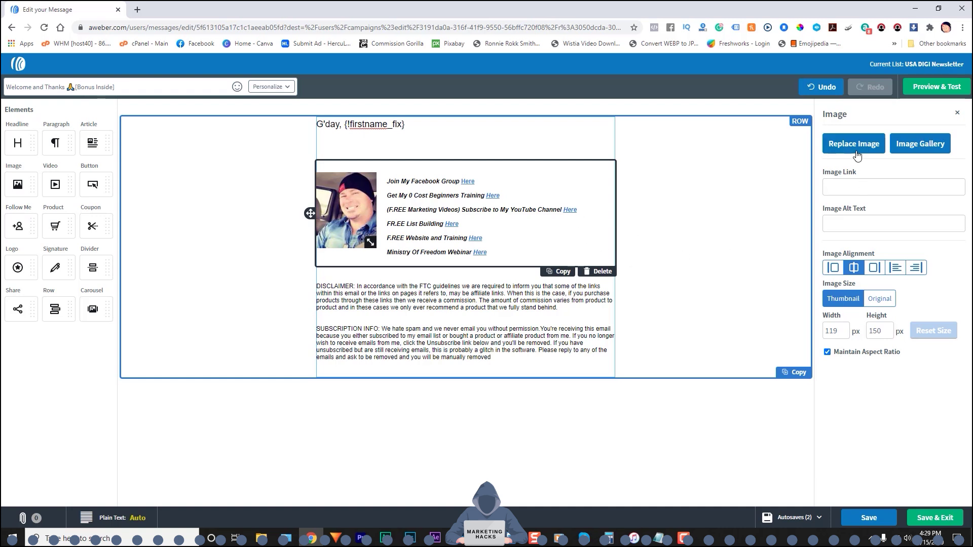
pyautogui.click(774, 252)
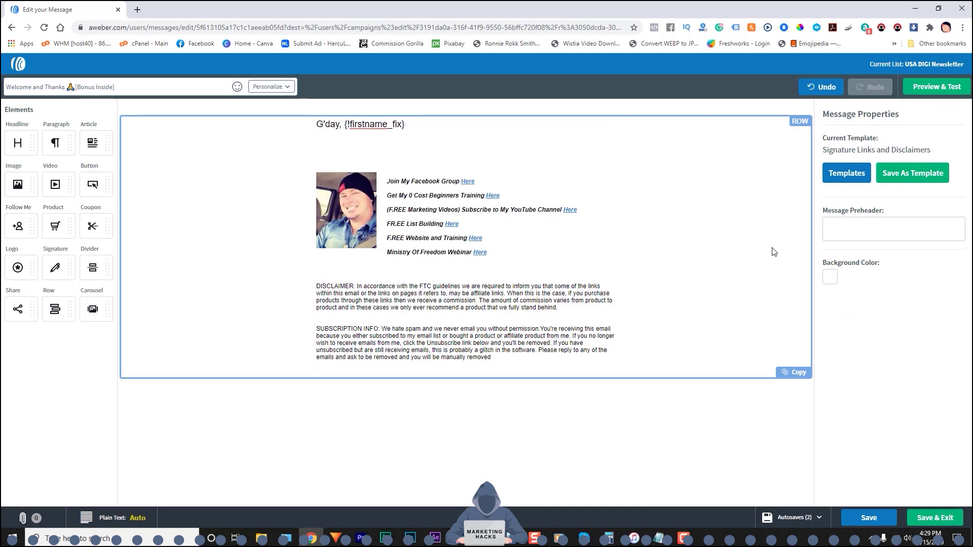
pyautogui.click(903, 179)
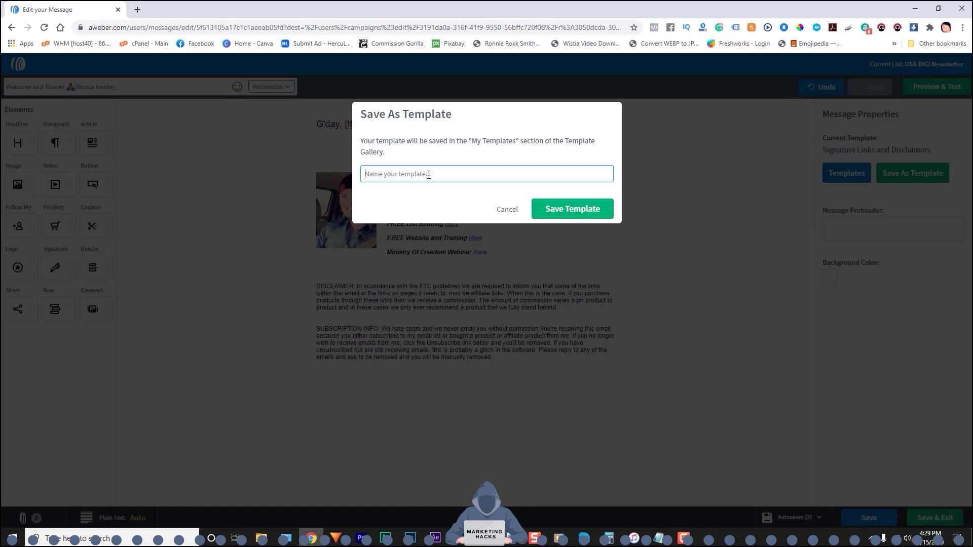
# Cancel saving as a template, save the message, then undo the last edit.
pyautogui.click(507, 209)
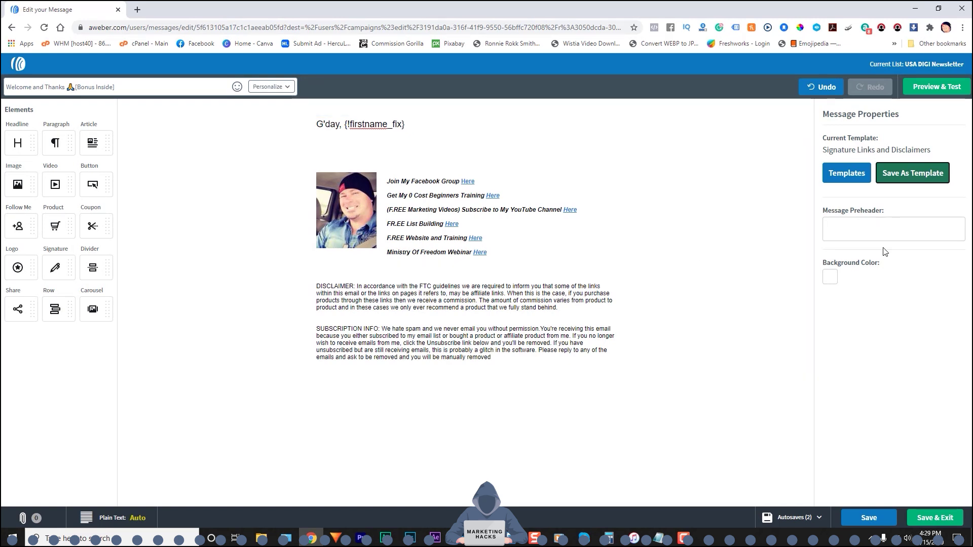
pyautogui.click(883, 522)
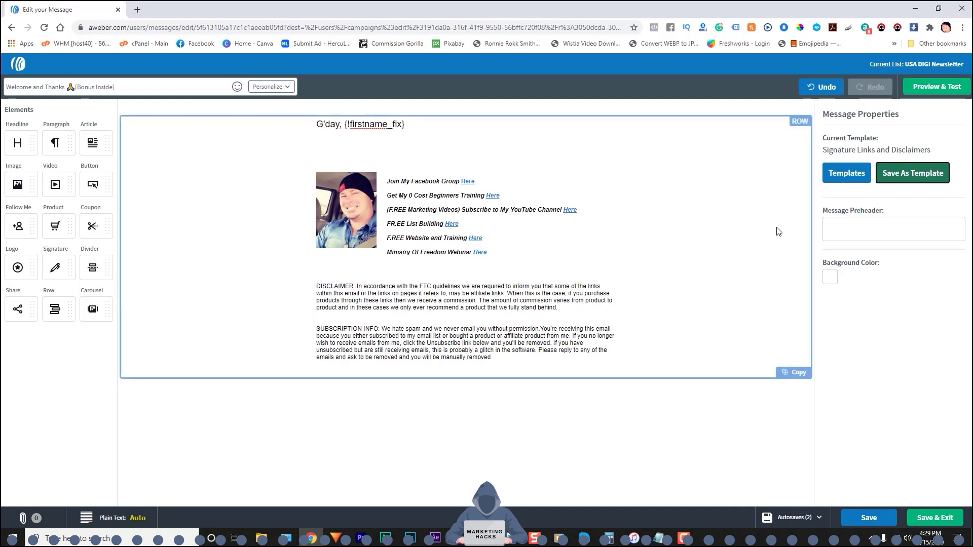
pyautogui.click(822, 89)
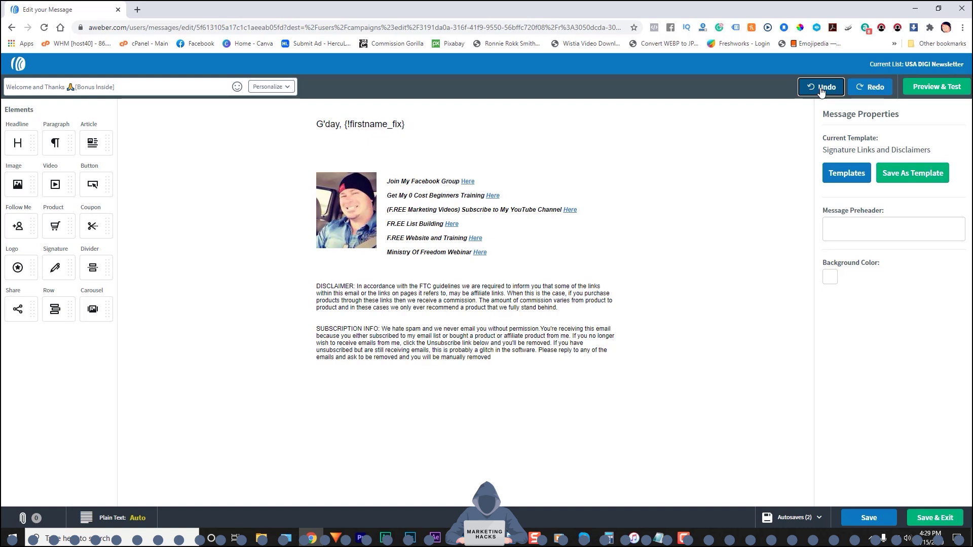
# Undo twice more to bring back the original long message body text.
pyautogui.click(821, 89)
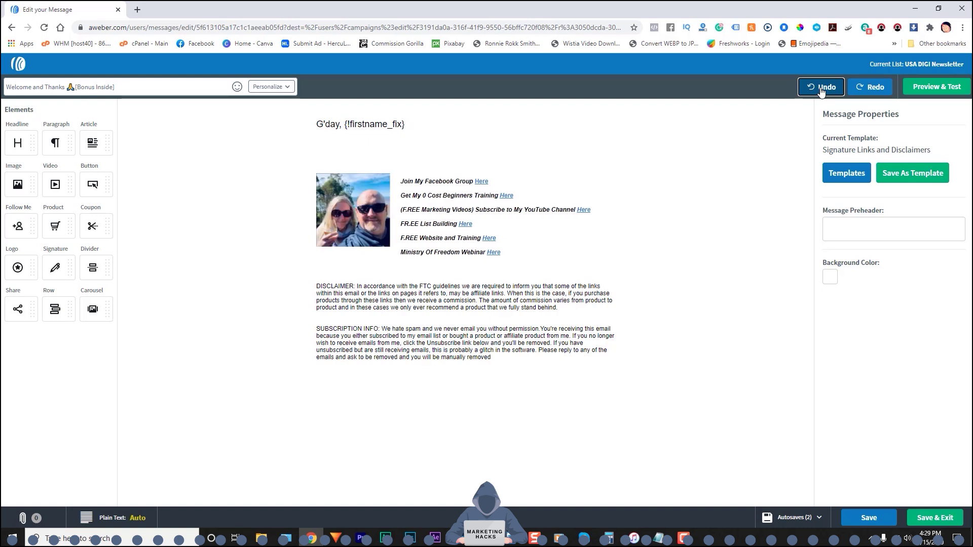
pyautogui.click(822, 89)
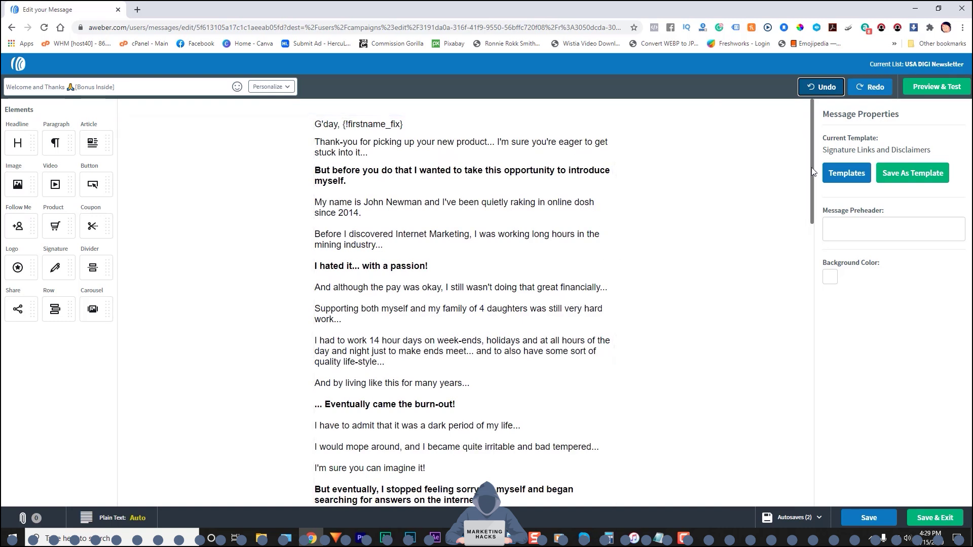
pyautogui.moveTo(811, 171); pyautogui.dragTo(808, 196)
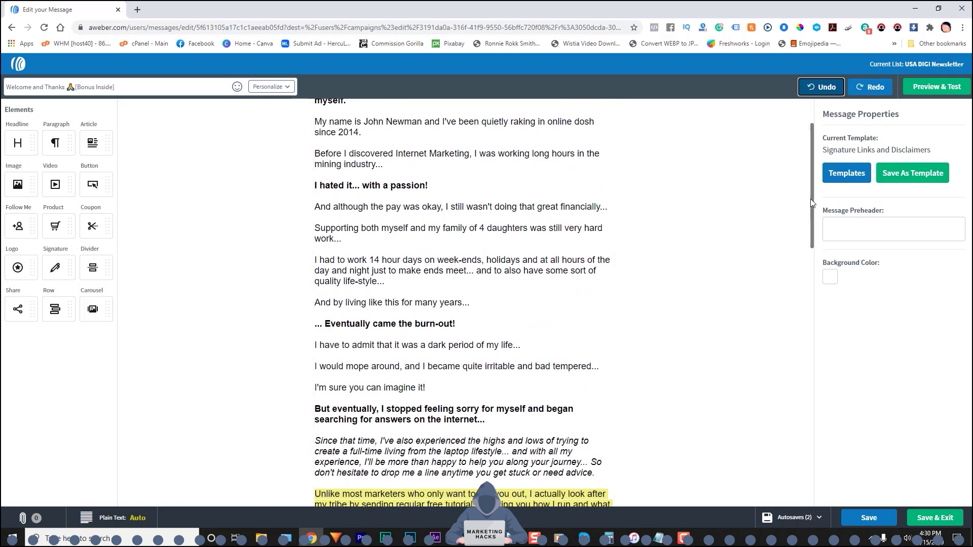
pyautogui.moveTo(811, 199); pyautogui.dragTo(820, 470)
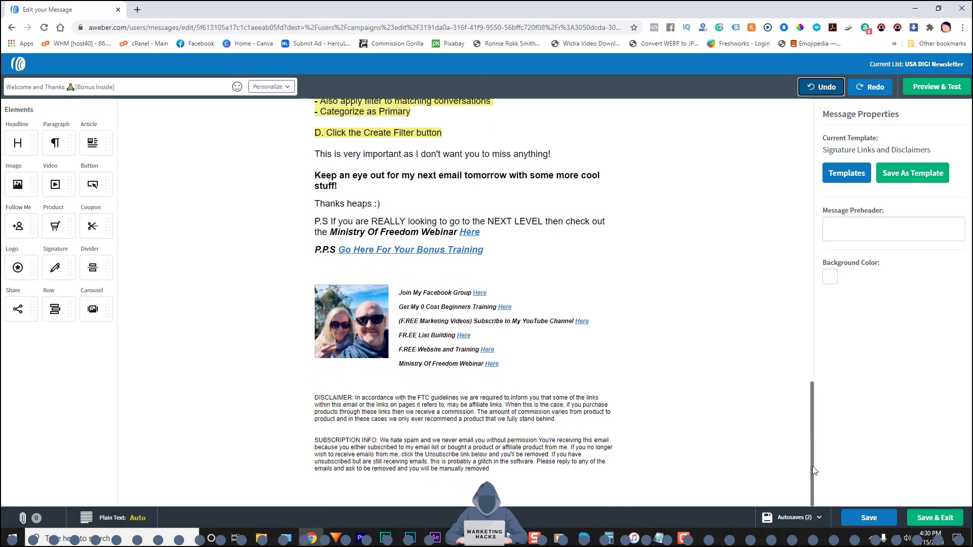
pyautogui.scroll(4, 491, 425)
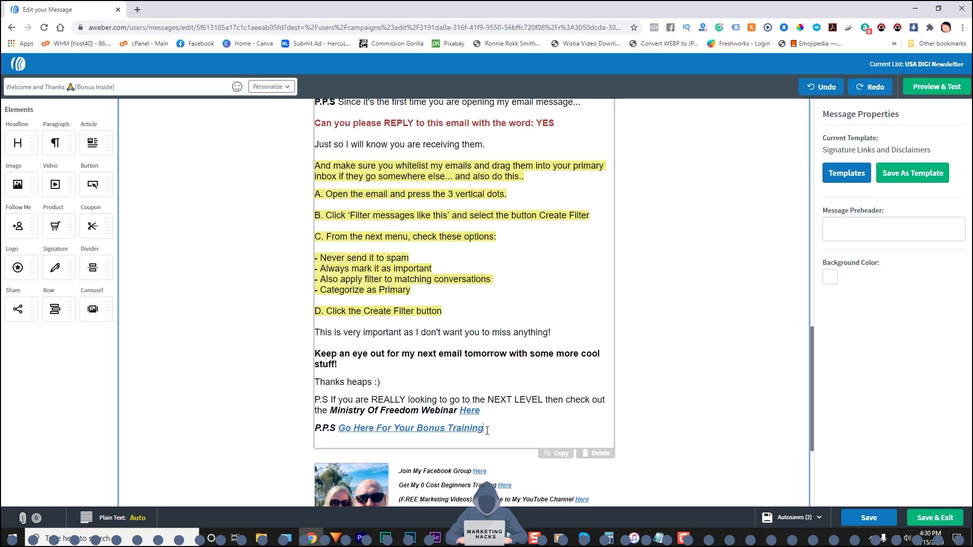
# Copy the entire original body text to the clipboard.
pyautogui.moveTo(485, 430); pyautogui.dragTo(314, 107)
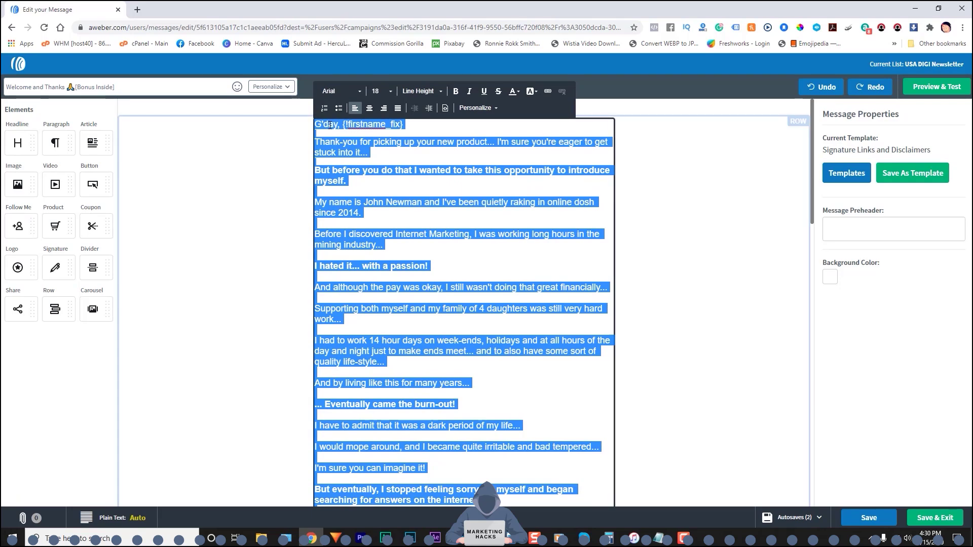
pyautogui.rightClick(331, 124)
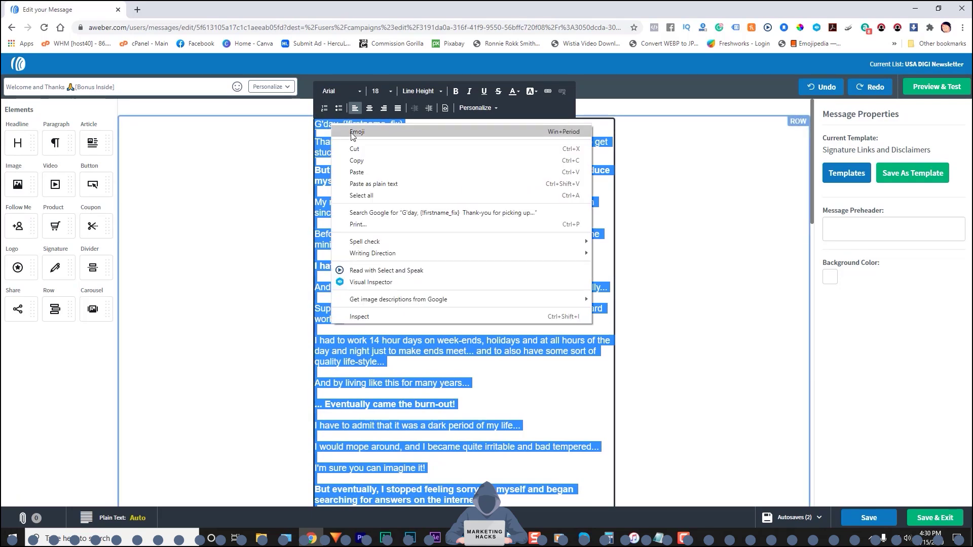
pyautogui.click(360, 163)
pyautogui.click(809, 224)
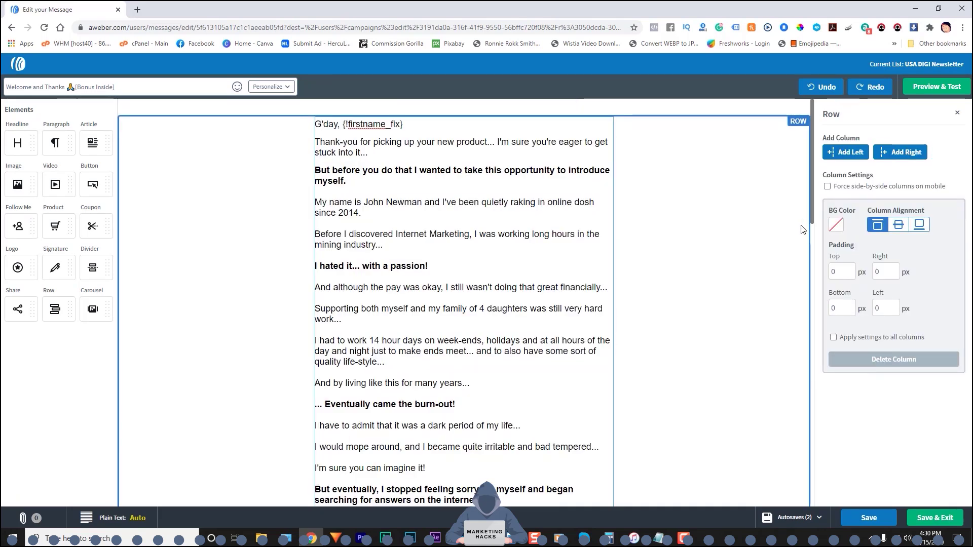
pyautogui.click(735, 252)
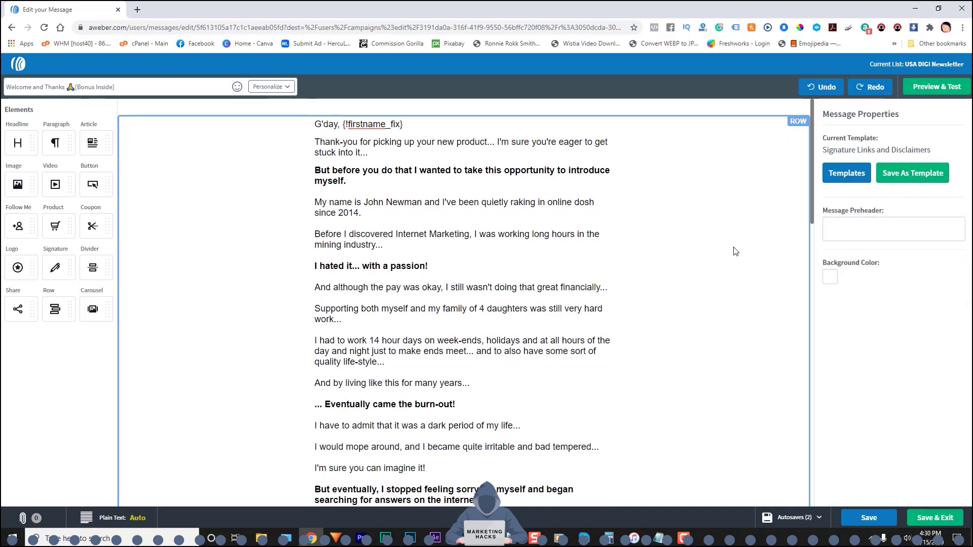
pyautogui.click(847, 173)
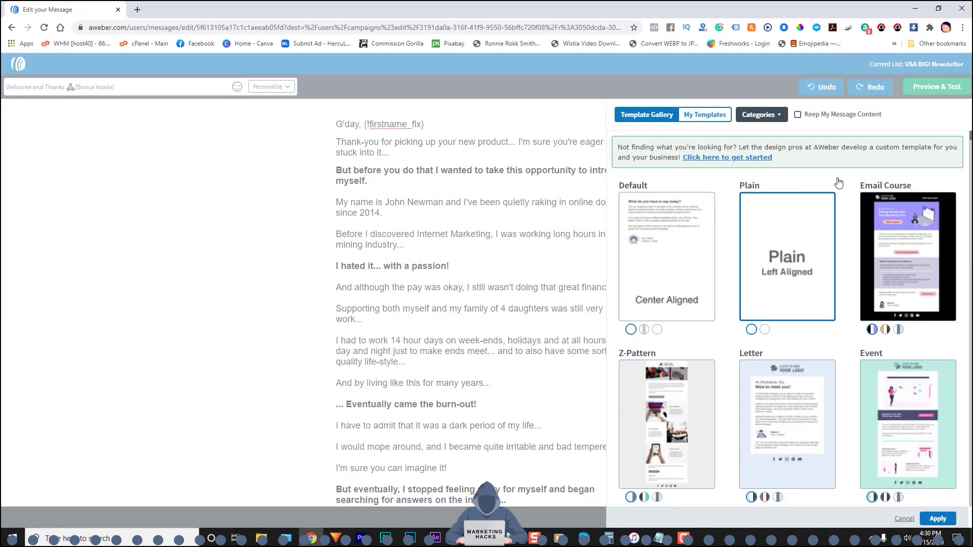
# Apply the Signature Links and Disclaimers template and paste the copied original body into the greeting.
pyautogui.click(699, 117)
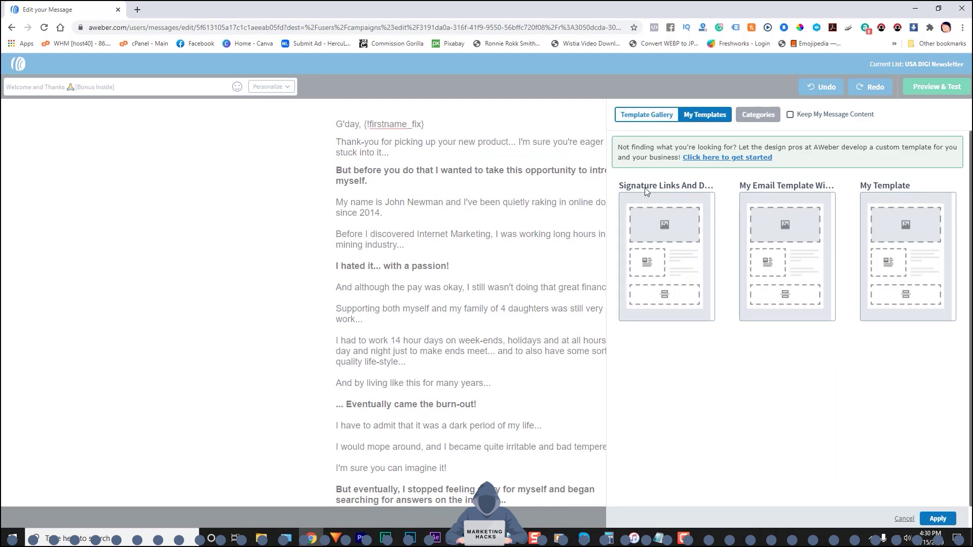
pyautogui.click(654, 270)
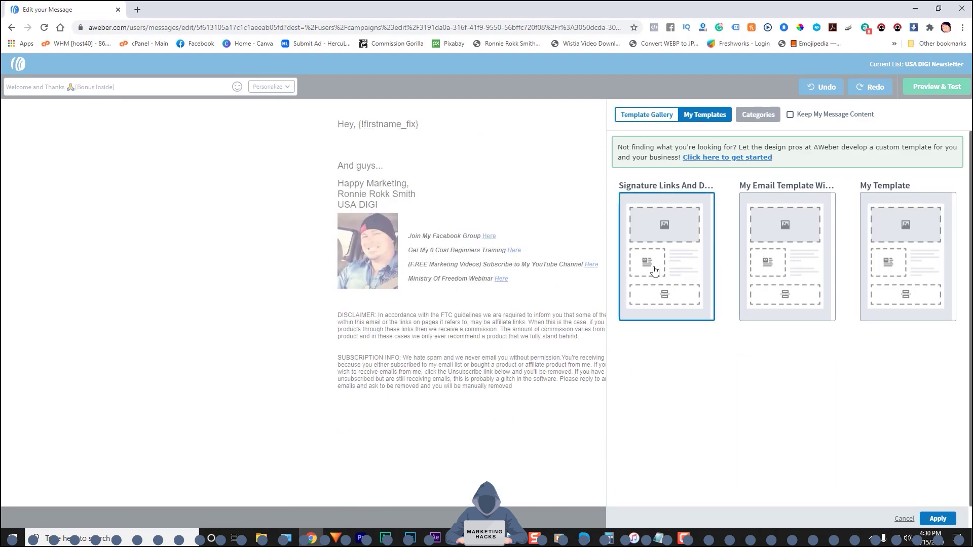
pyautogui.click(938, 519)
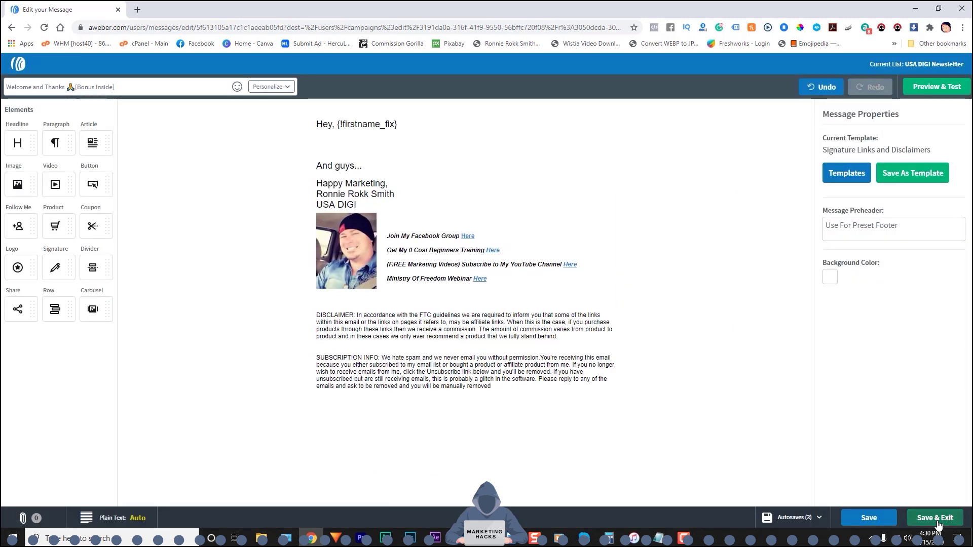
pyautogui.click(324, 143)
pyautogui.rightClick(324, 143)
pyautogui.click(351, 223)
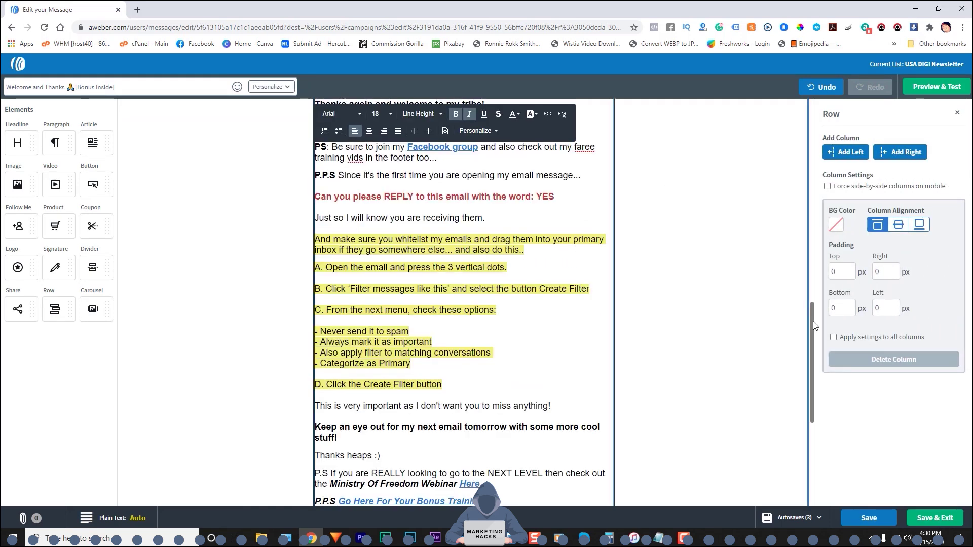
# Remove the duplicate G'day line and blank lines, then save and exit the message.
pyautogui.moveTo(813, 321); pyautogui.dragTo(788, 97)
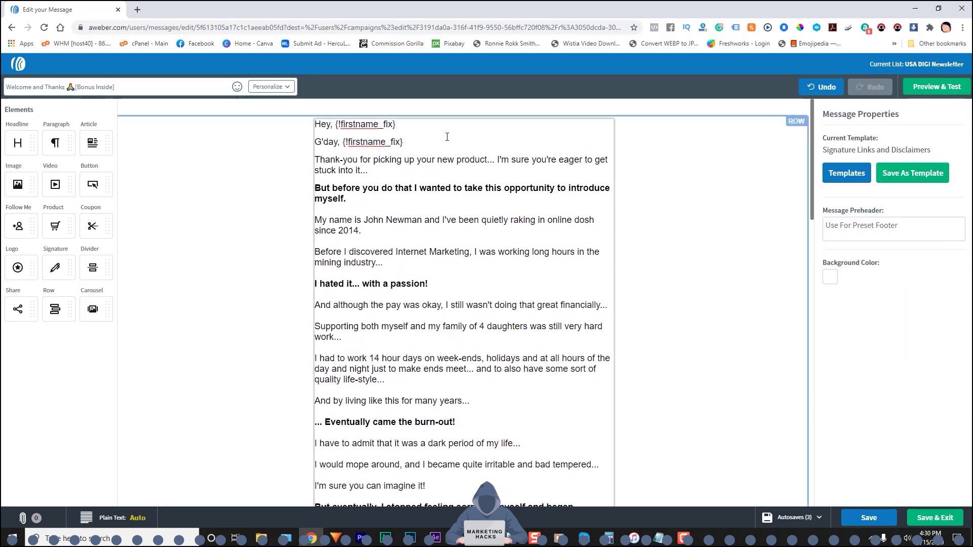
pyautogui.moveTo(315, 143); pyautogui.dragTo(405, 143)
pyautogui.press('BackSpace')
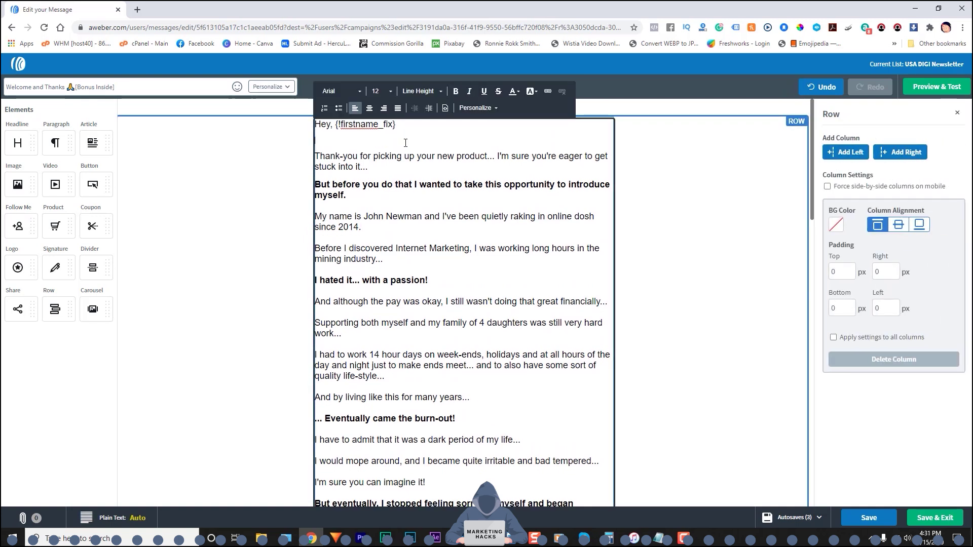
pyautogui.press('BackSpace')
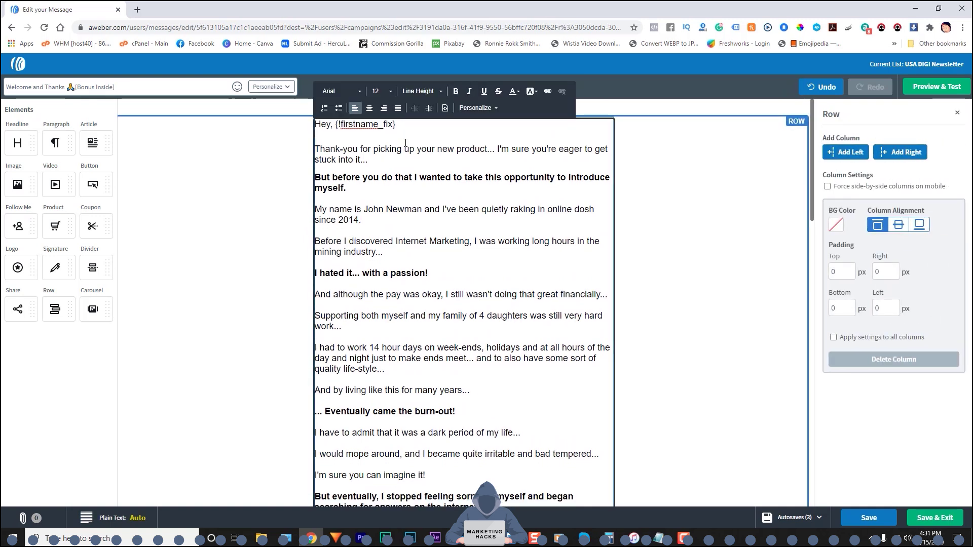
pyautogui.press('BackSpace')
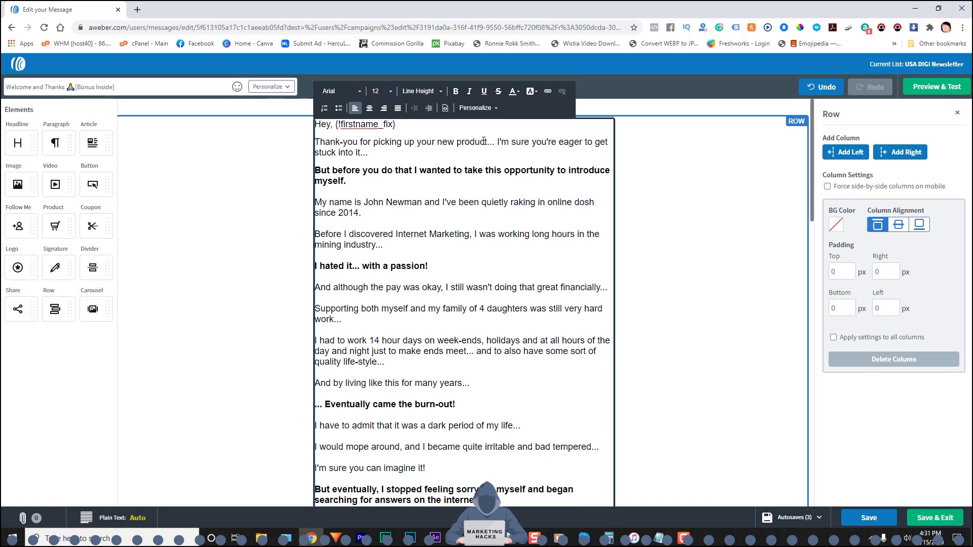
pyautogui.moveTo(813, 198); pyautogui.dragTo(812, 464)
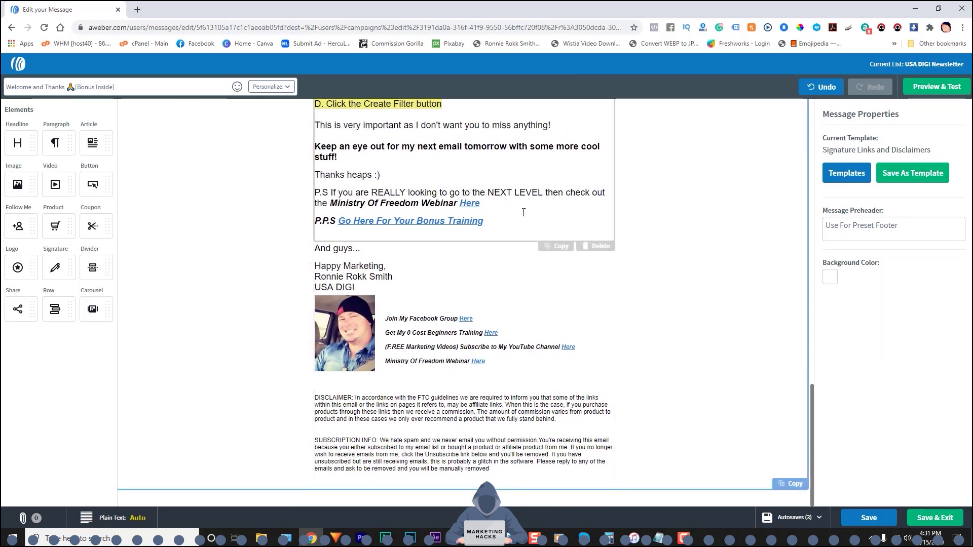
pyautogui.moveTo(812, 403)
pyautogui.mouseDown()
pyautogui.moveTo(806, 342)
pyautogui.moveTo(812, 406)
pyautogui.mouseUp()
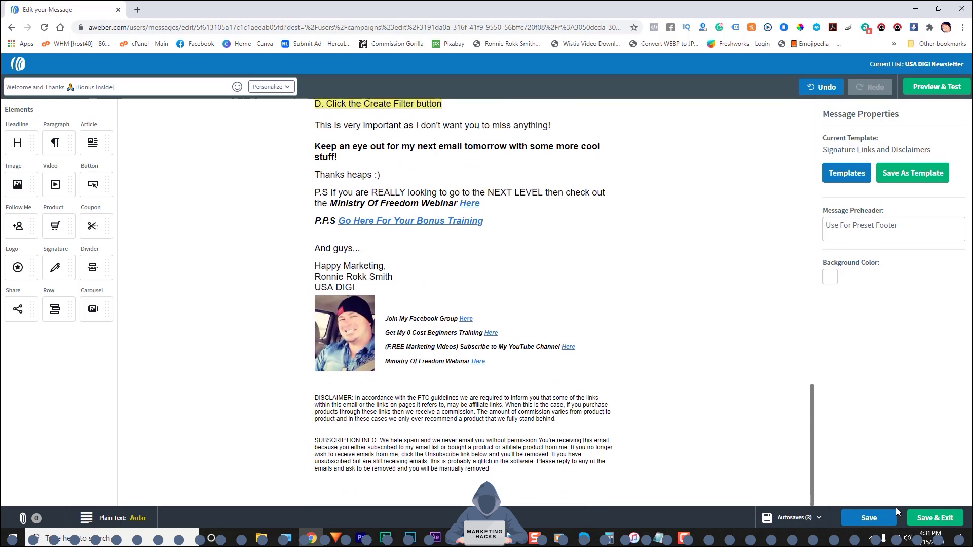
pyautogui.click(936, 524)
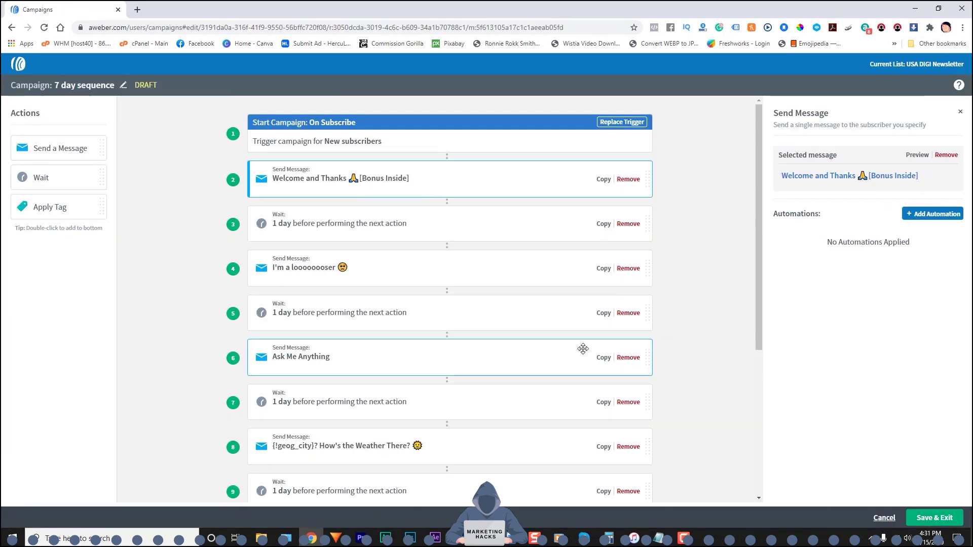
# Open the 'I'm a looooooser' message and copy its entire body text.
pyautogui.click(288, 269)
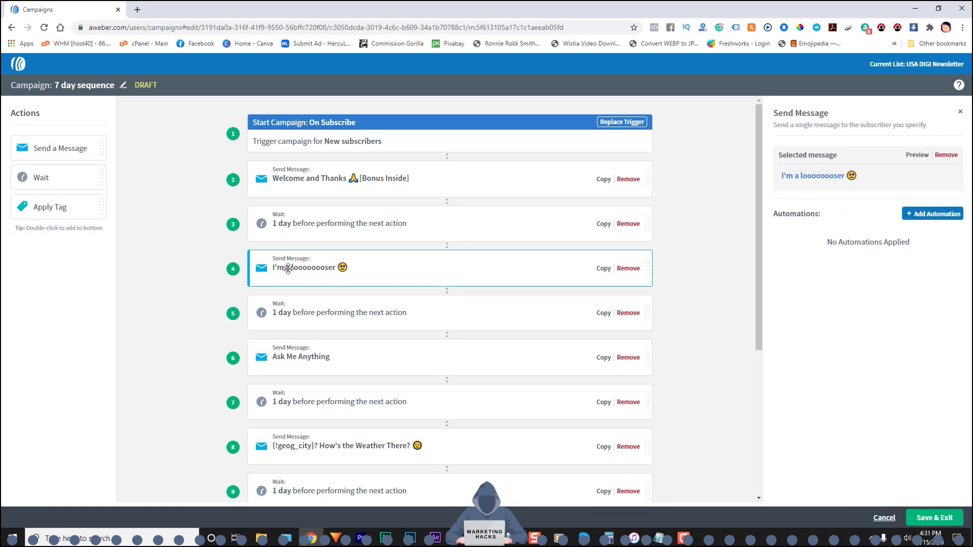
pyautogui.click(798, 178)
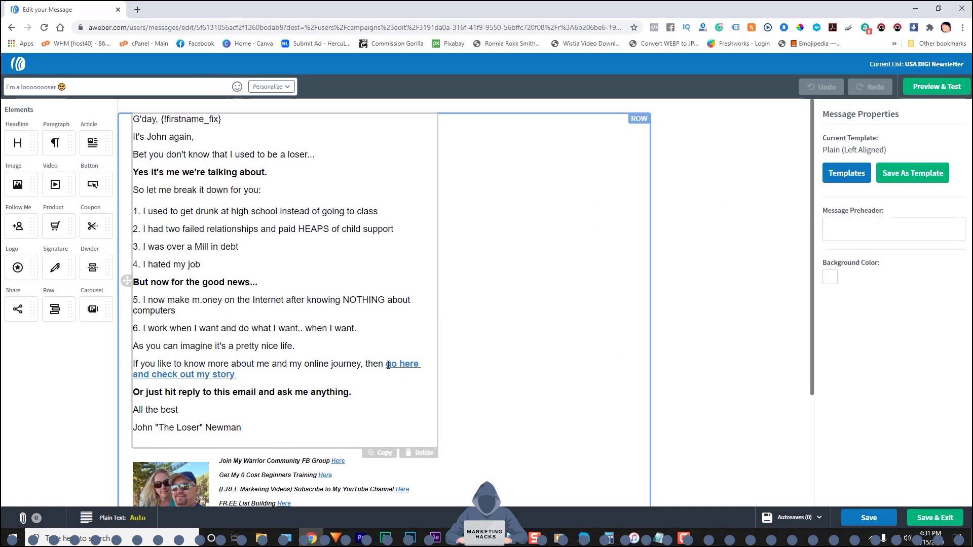
pyautogui.moveTo(385, 366); pyautogui.dragTo(414, 369)
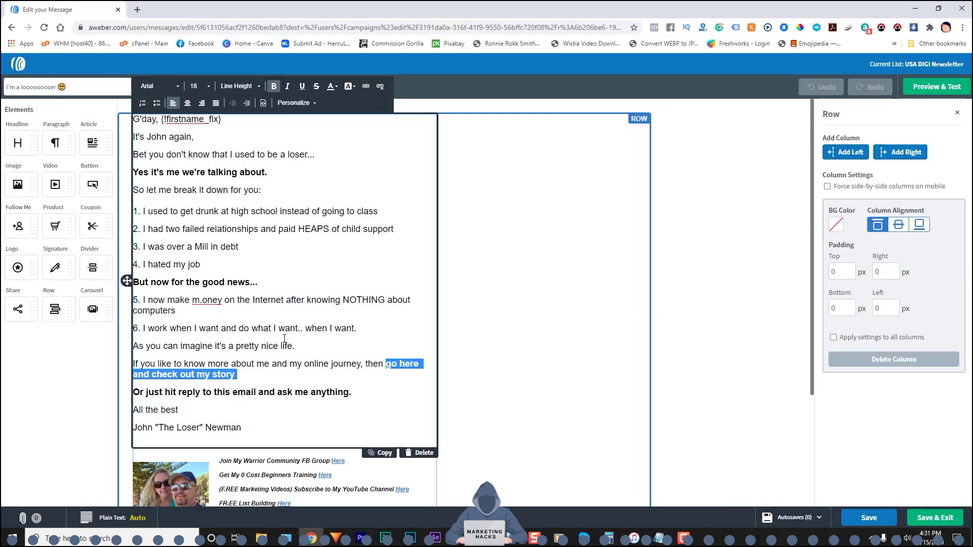
pyautogui.click(398, 264)
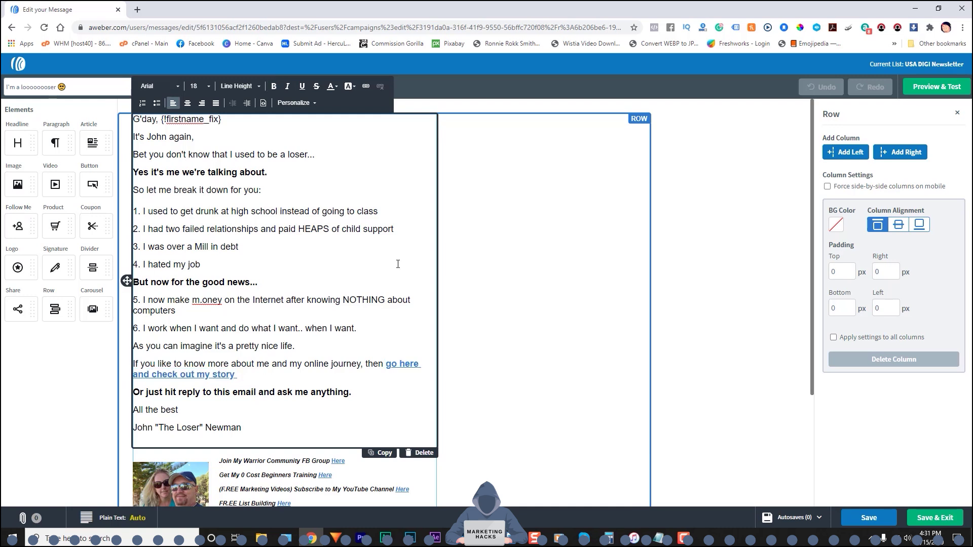
pyautogui.moveTo(133, 120); pyautogui.dragTo(300, 394)
pyautogui.rightClick(300, 394)
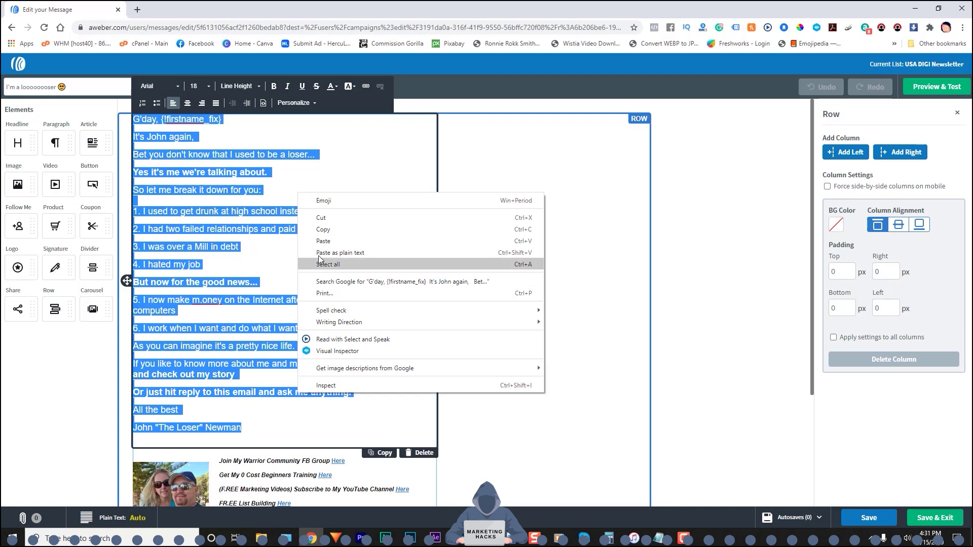
pyautogui.click(327, 230)
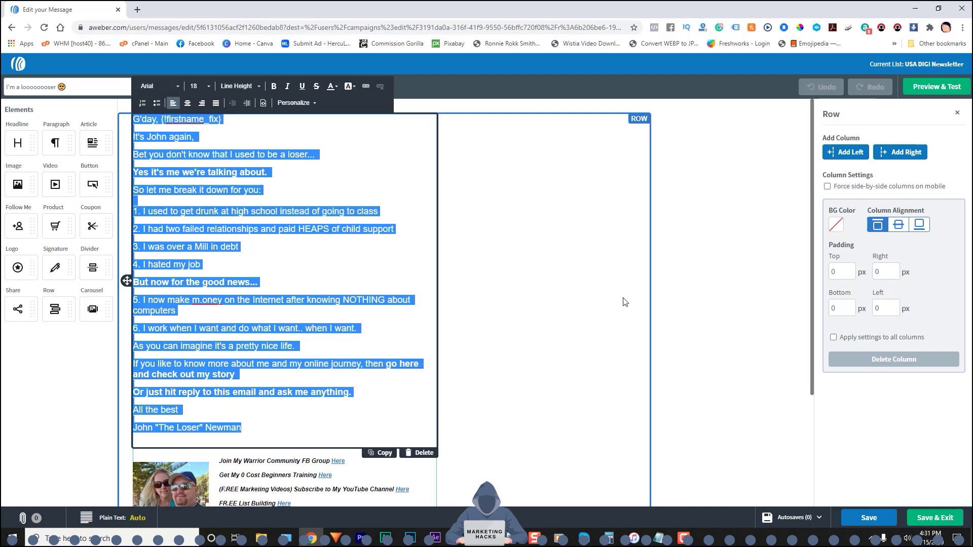
pyautogui.click(710, 324)
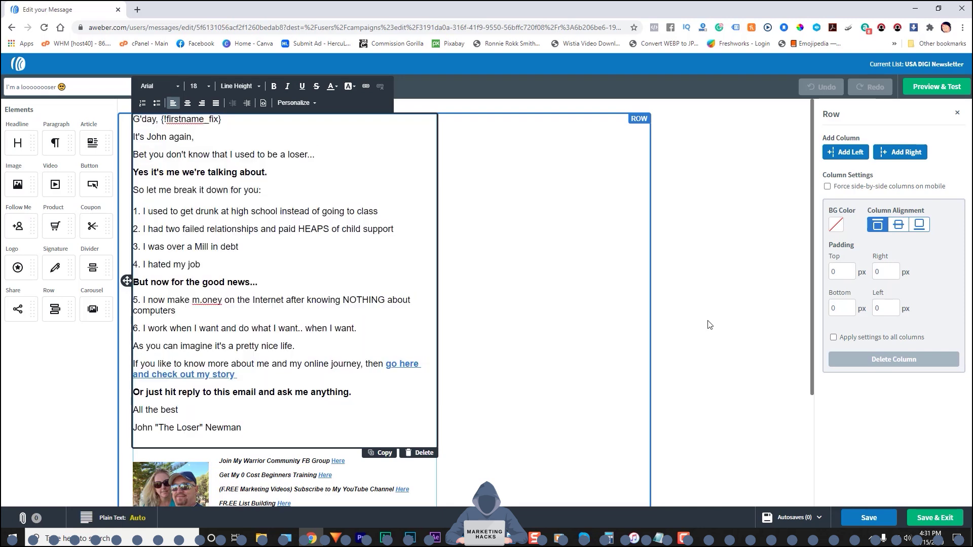
pyautogui.click(600, 308)
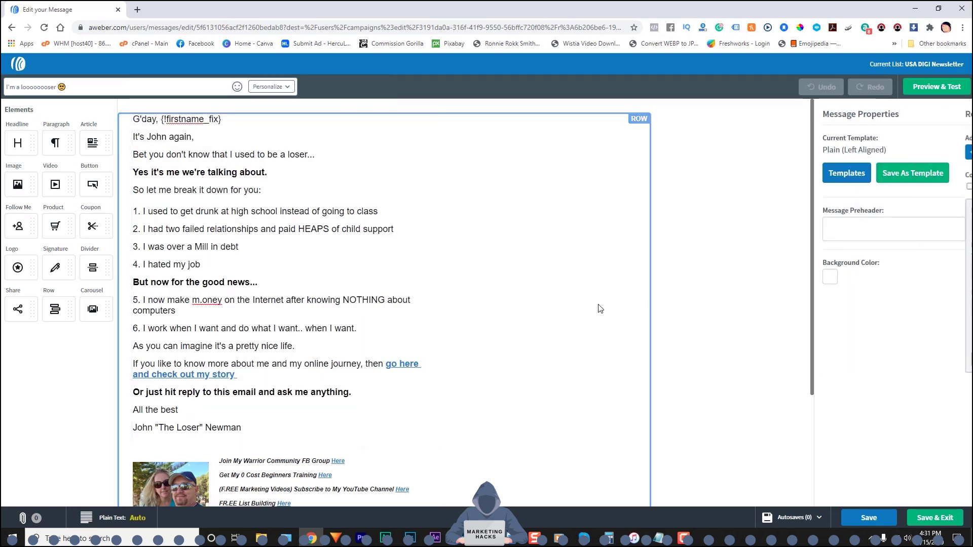
# Apply the Signature Links and Disclaimers template and paste the copied body under the greeting.
pyautogui.click(848, 179)
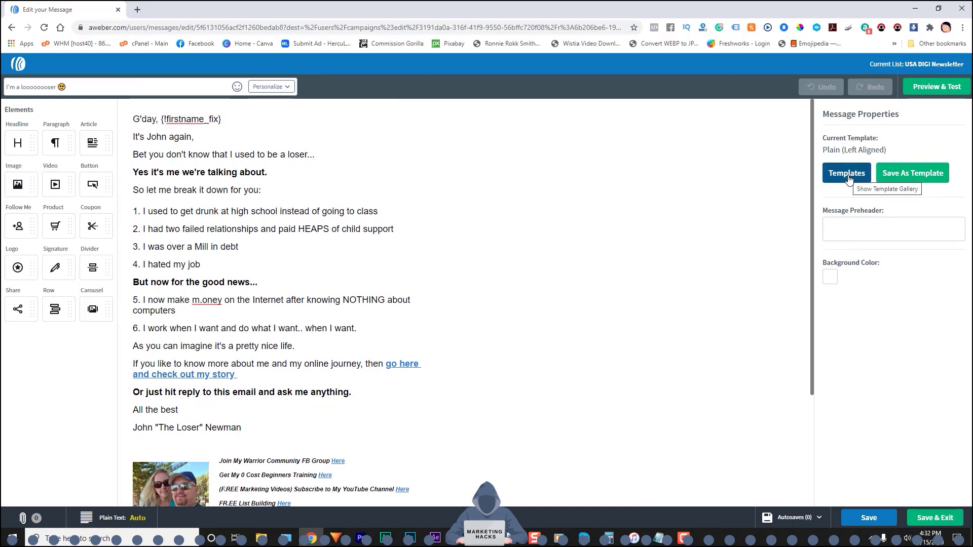
pyautogui.click(848, 179)
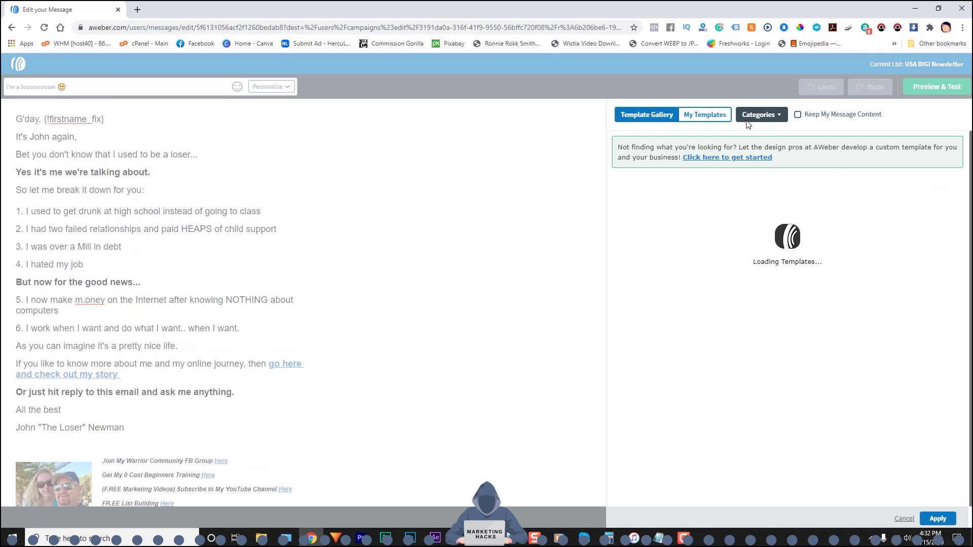
pyautogui.click(705, 114)
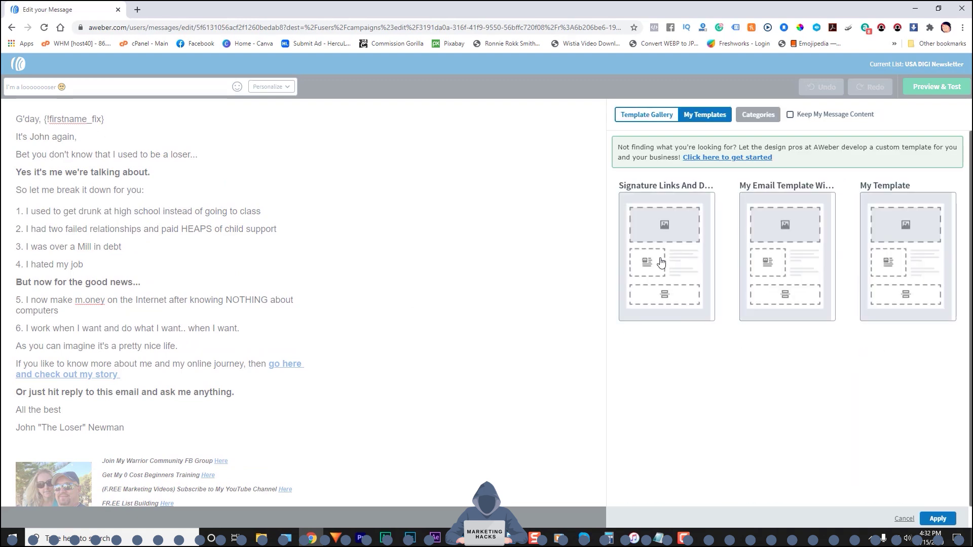
pyautogui.click(661, 262)
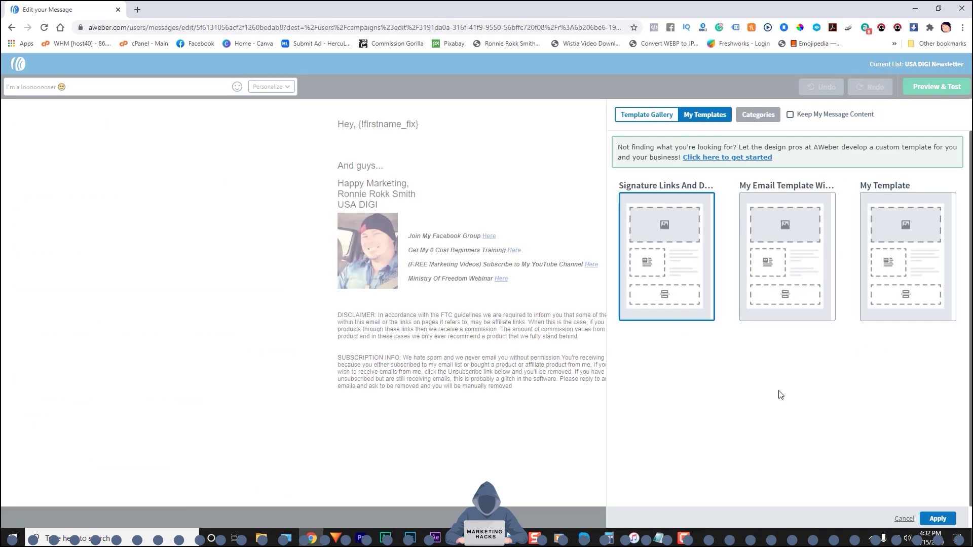
pyautogui.click(938, 518)
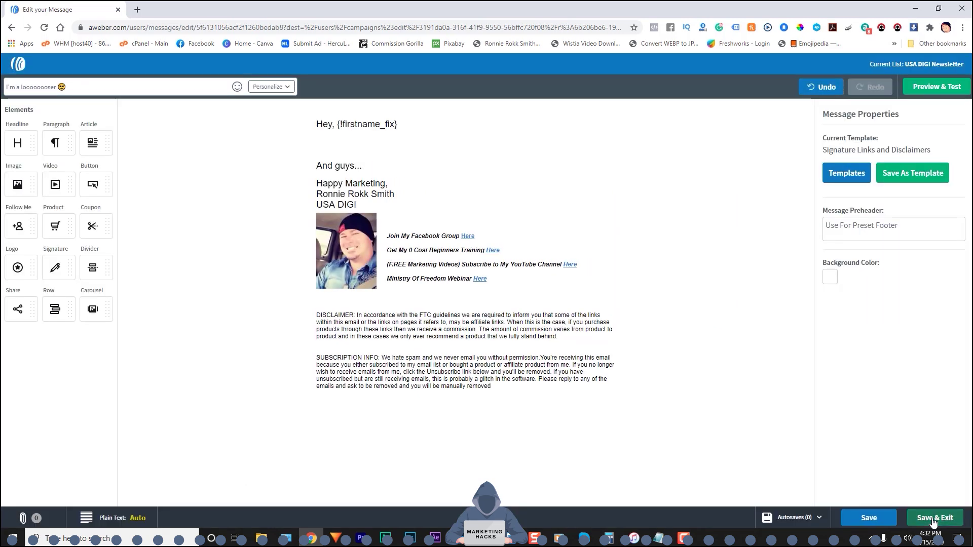
pyautogui.rightClick(321, 139)
pyautogui.click(349, 215)
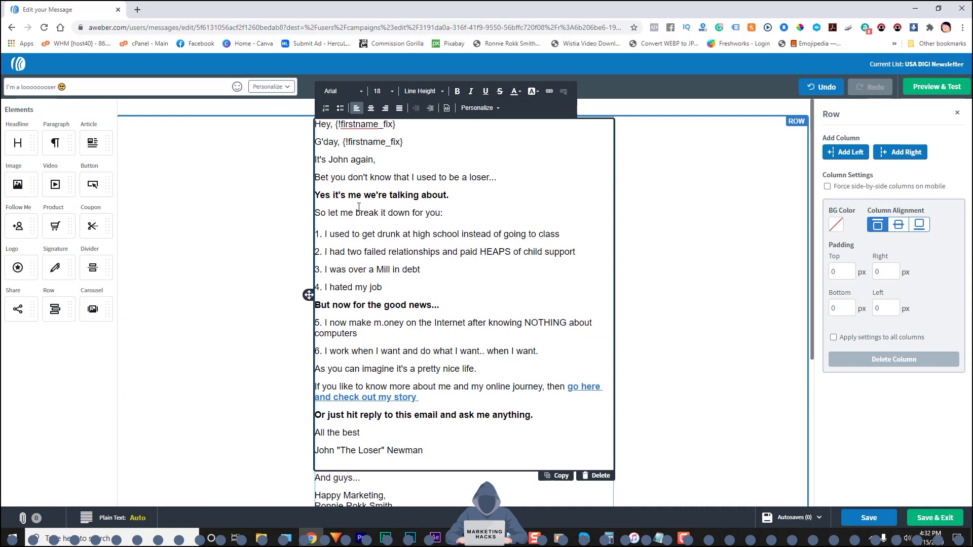
# Delete the duplicate G'day line and empty line, then save and return to the campaign.
pyautogui.moveTo(394, 142); pyautogui.dragTo(316, 142)
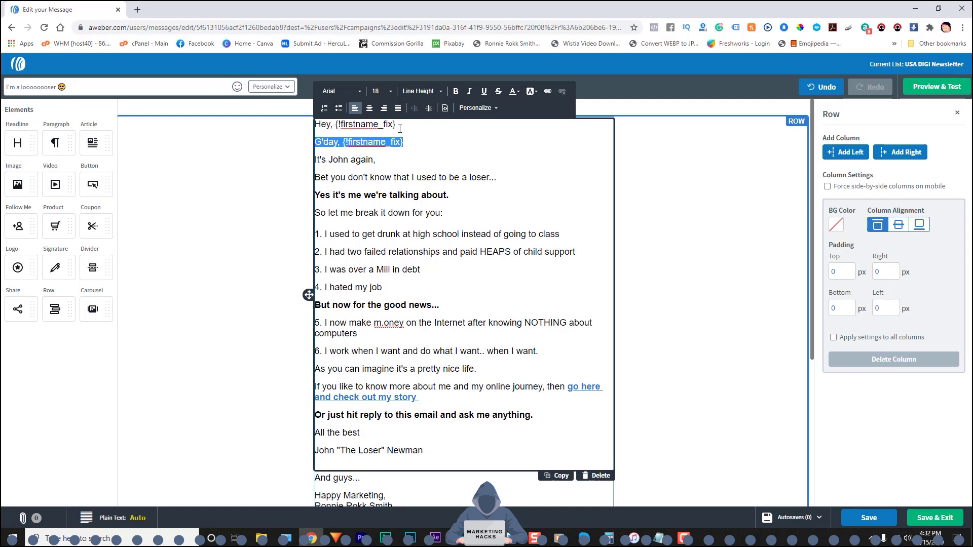
pyautogui.press('BackSpace')
pyautogui.press('BackSpace')
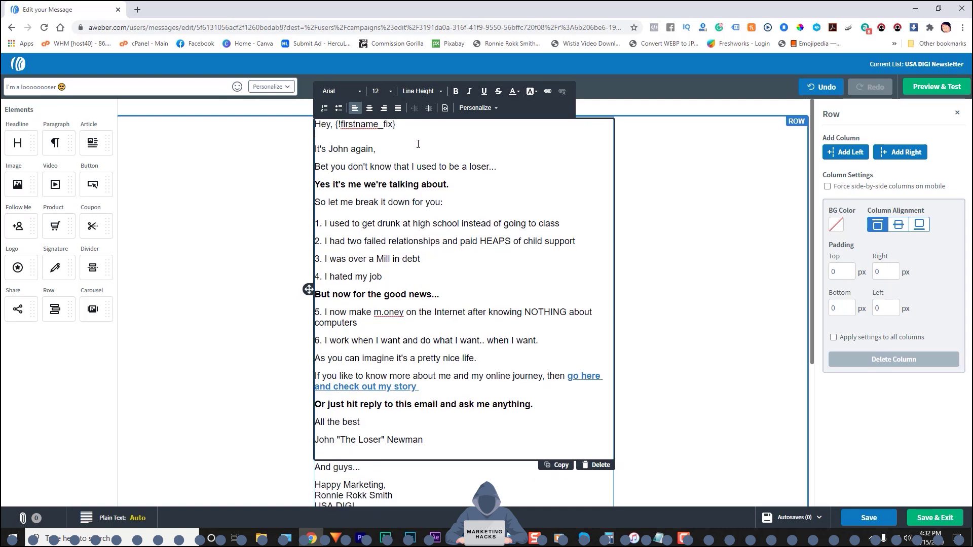
pyautogui.press('BackSpace')
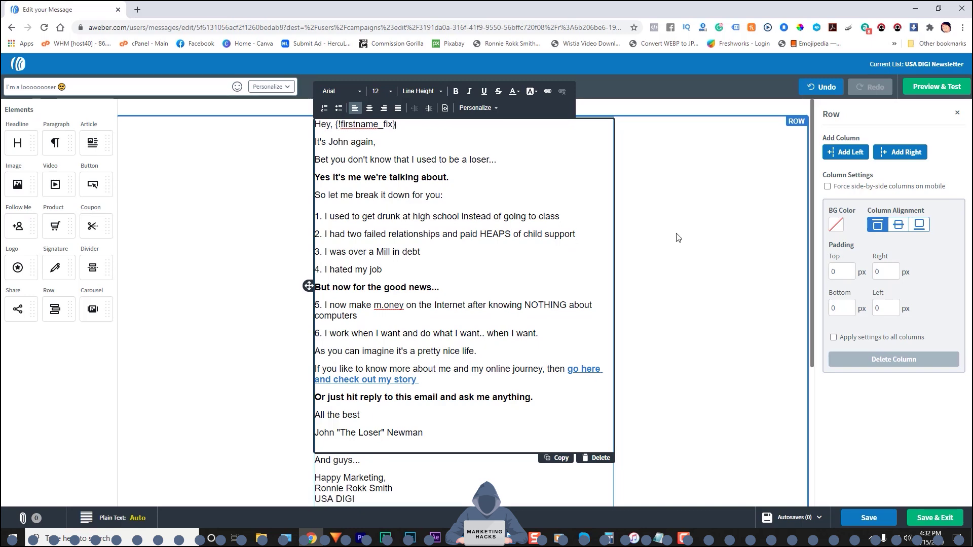
pyautogui.moveTo(812, 260); pyautogui.dragTo(822, 413)
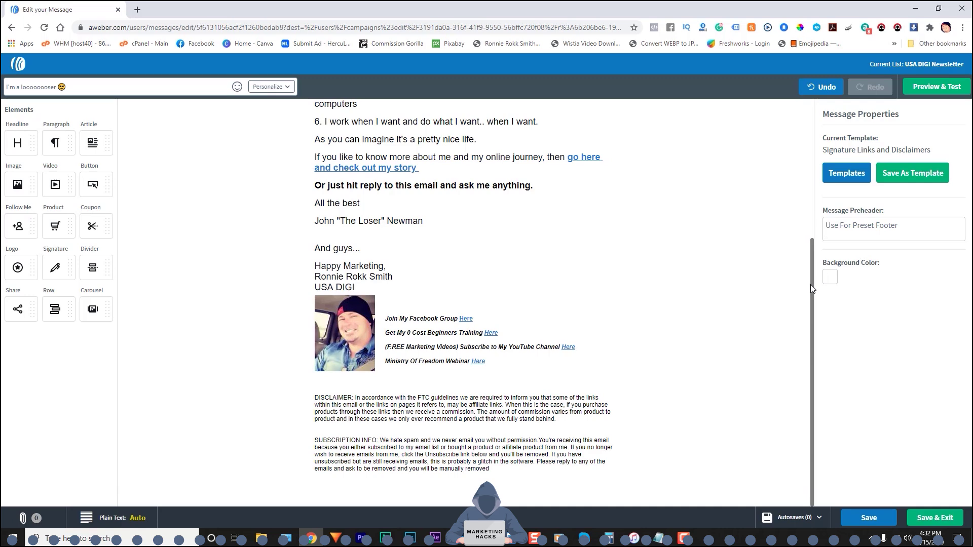
pyautogui.scroll(4, 811, 289)
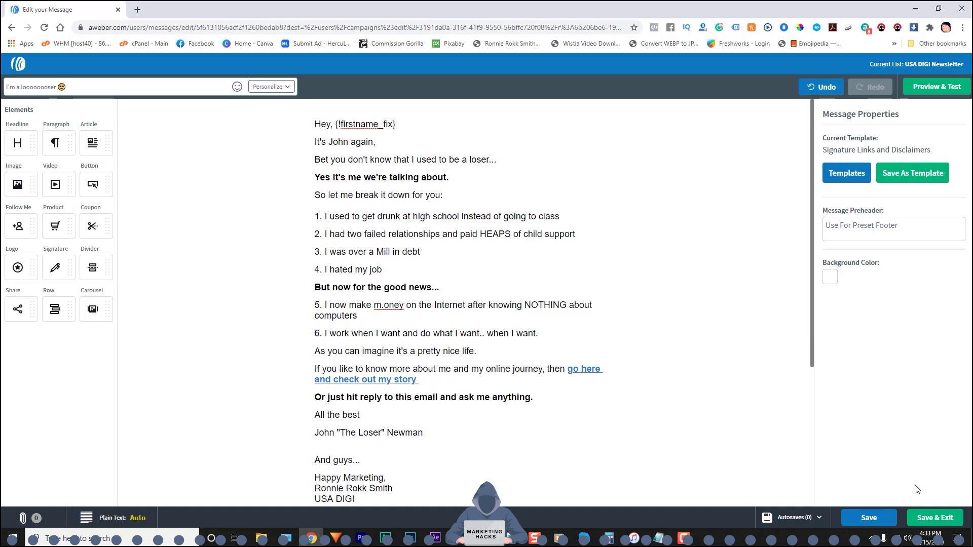
pyautogui.click(928, 522)
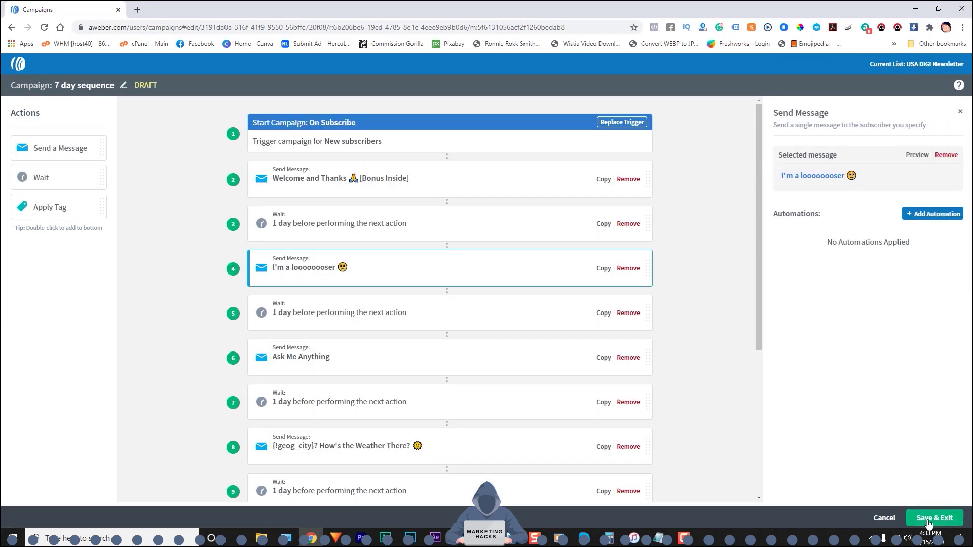
# Open the 'Ask Me Anything' message and copy its 'Just a quick e-mail' body text.
pyautogui.click(296, 359)
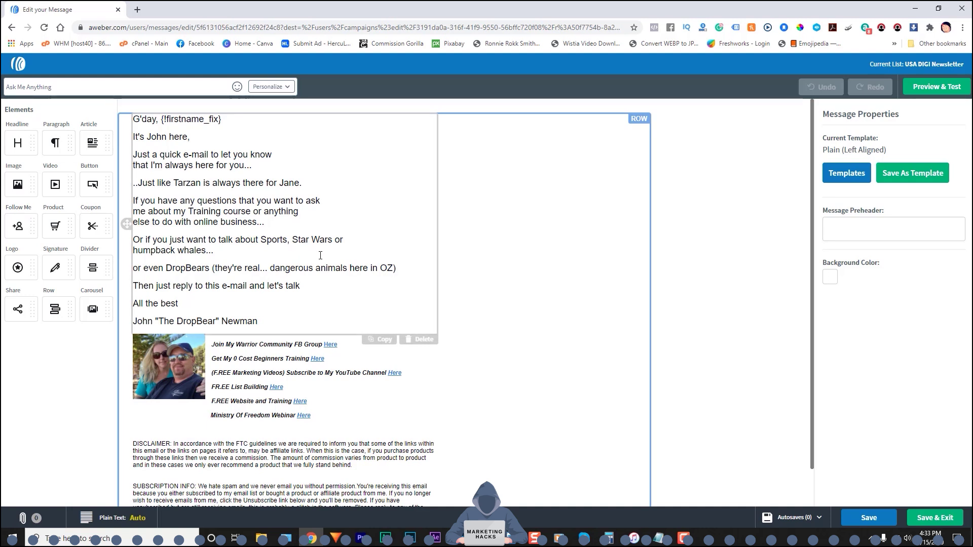
pyautogui.moveTo(221, 120)
pyautogui.mouseDown()
pyautogui.moveTo(141, 119)
pyautogui.moveTo(230, 120)
pyautogui.mouseUp()
pyautogui.click(230, 119)
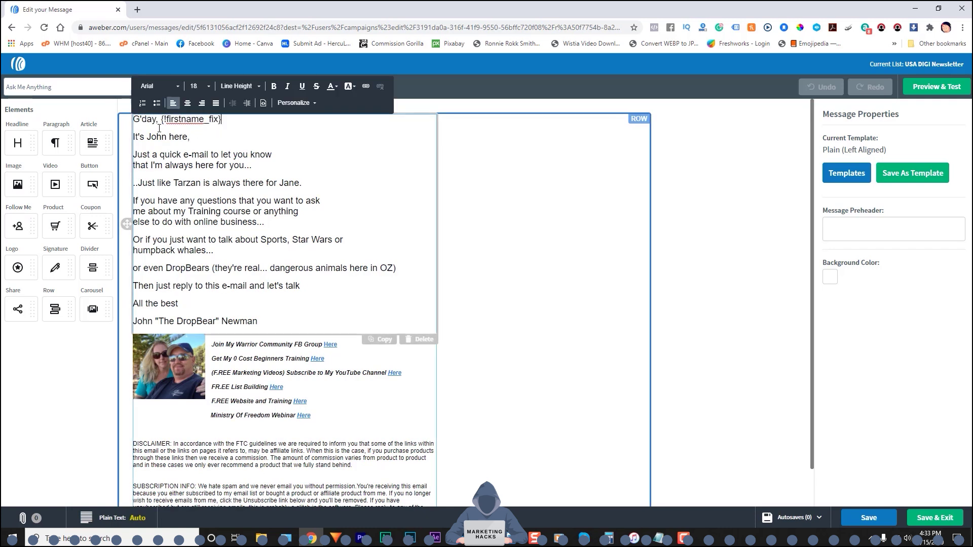
pyautogui.moveTo(134, 136); pyautogui.dragTo(383, 319)
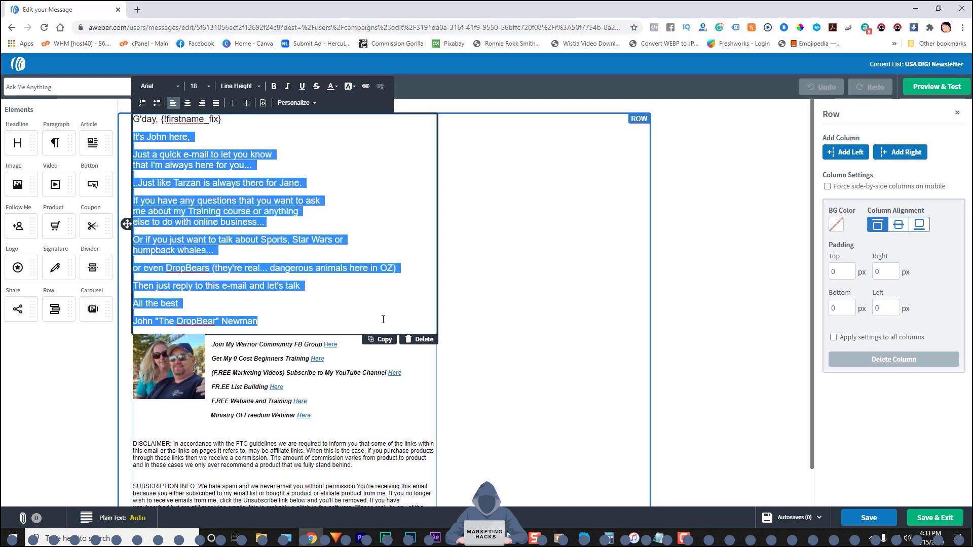
pyautogui.rightClick(295, 284)
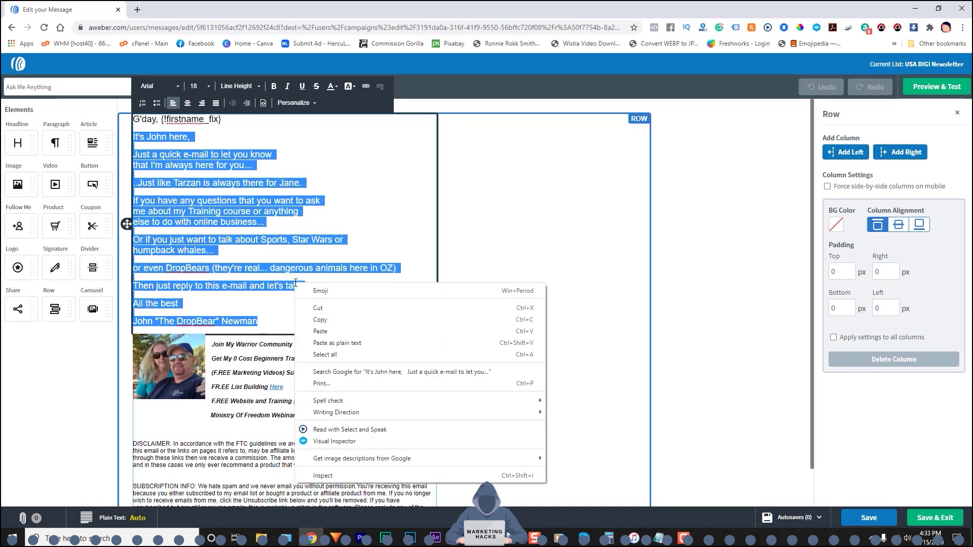
pyautogui.click(325, 320)
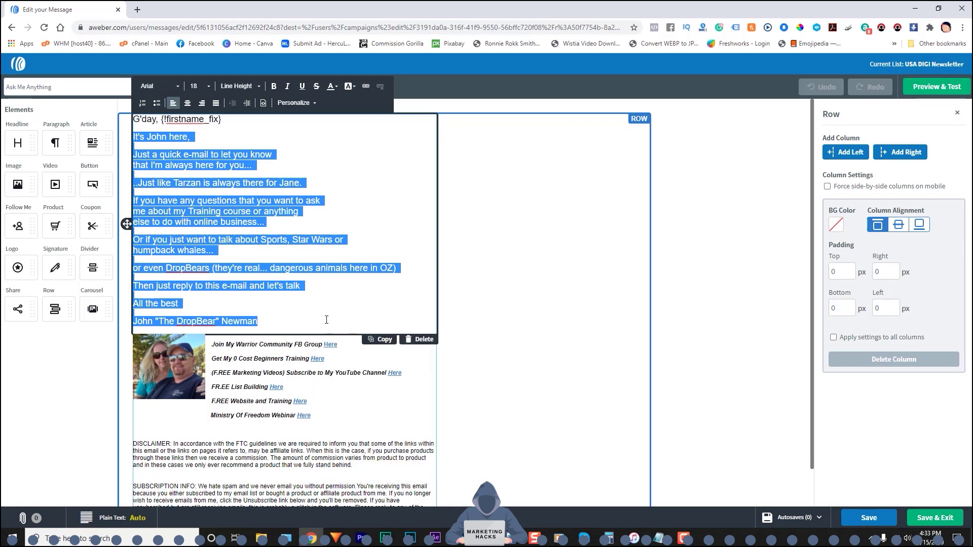
# Bring up the saved templates in the template gallery for this message.
pyautogui.click(623, 290)
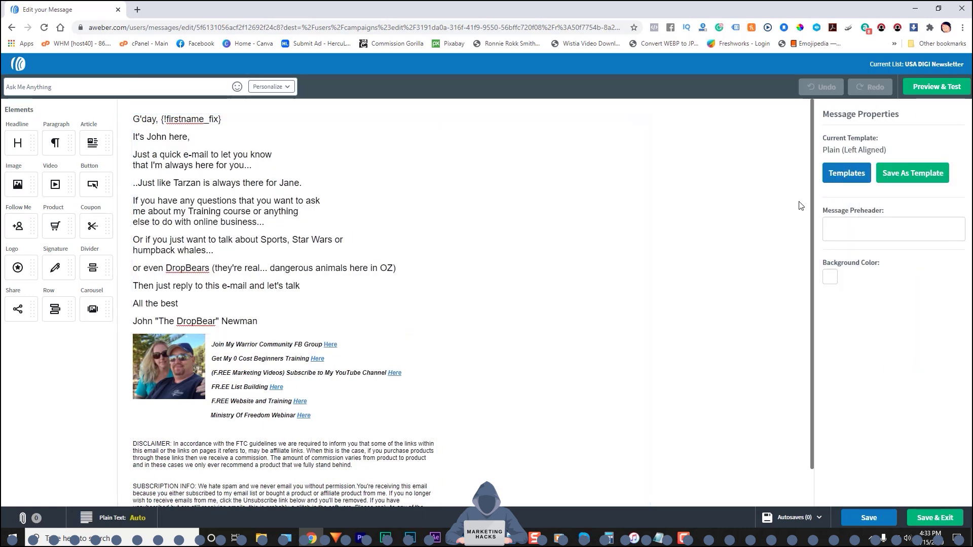
pyautogui.click(847, 172)
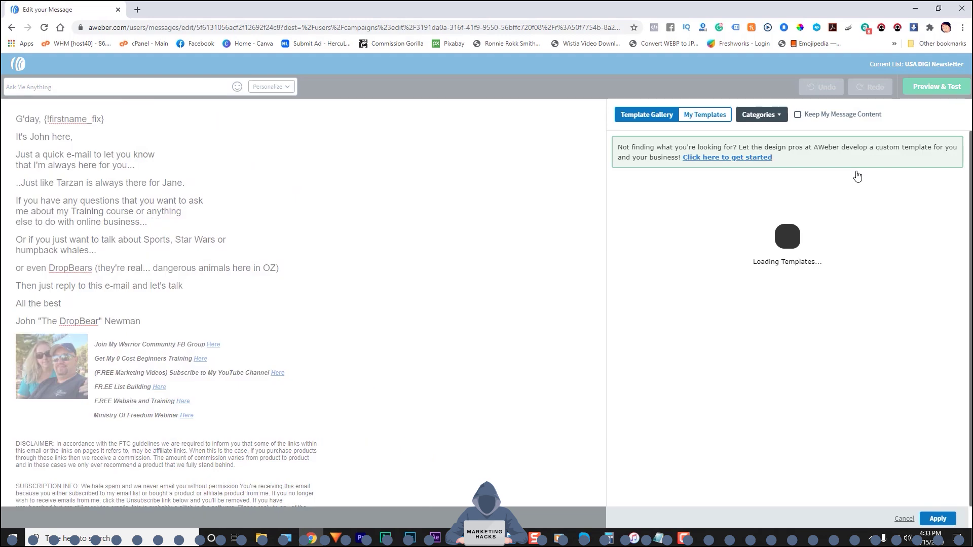
pyautogui.click(705, 116)
# Apply the Signature Links and Disclaimers template and paste the copied body text below 'Hey'.
pyautogui.click(702, 319)
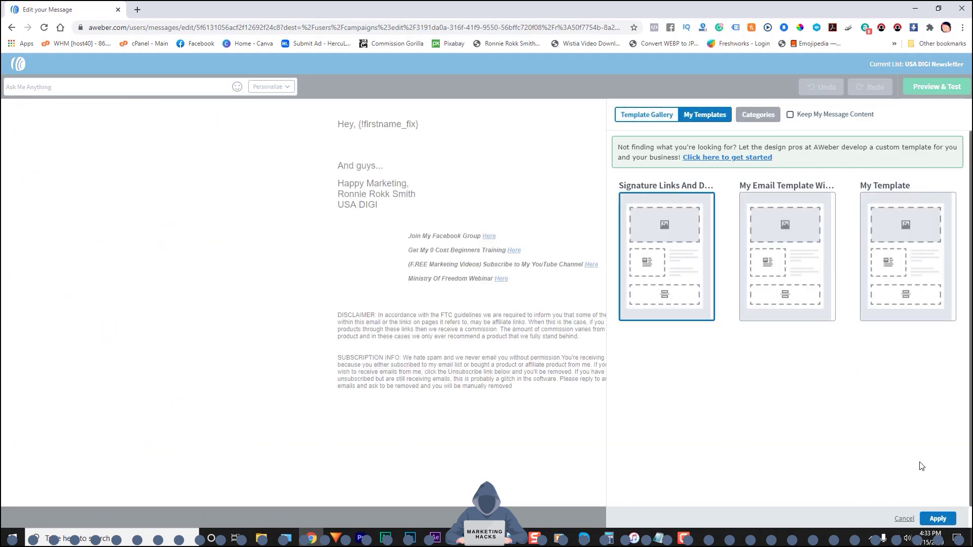
pyautogui.click(938, 520)
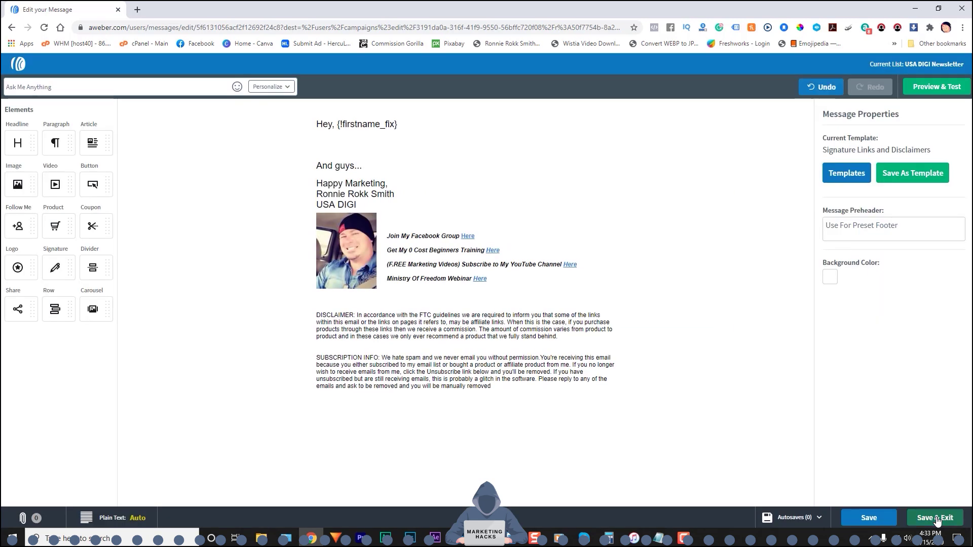
pyautogui.rightClick(320, 141)
pyautogui.click(348, 219)
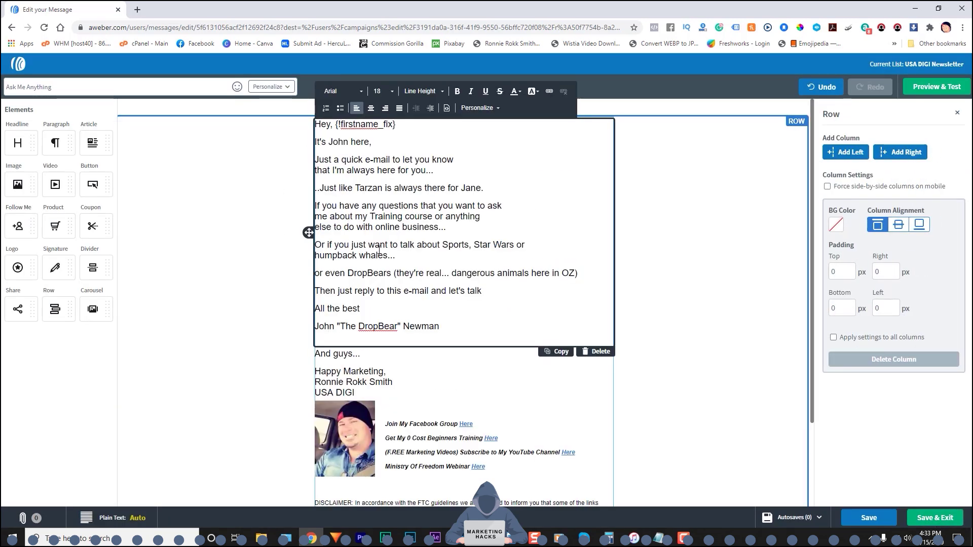
pyautogui.moveTo(330, 142); pyautogui.dragTo(348, 142)
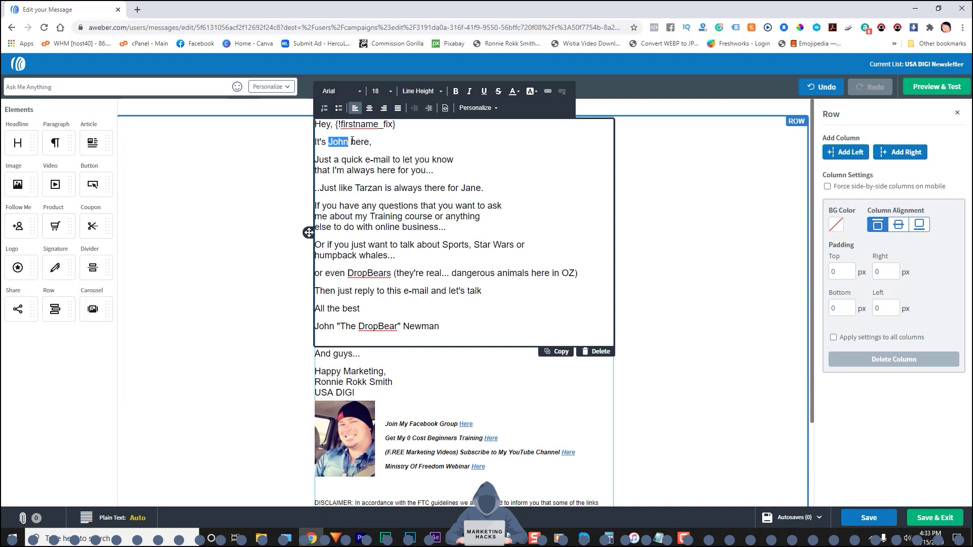